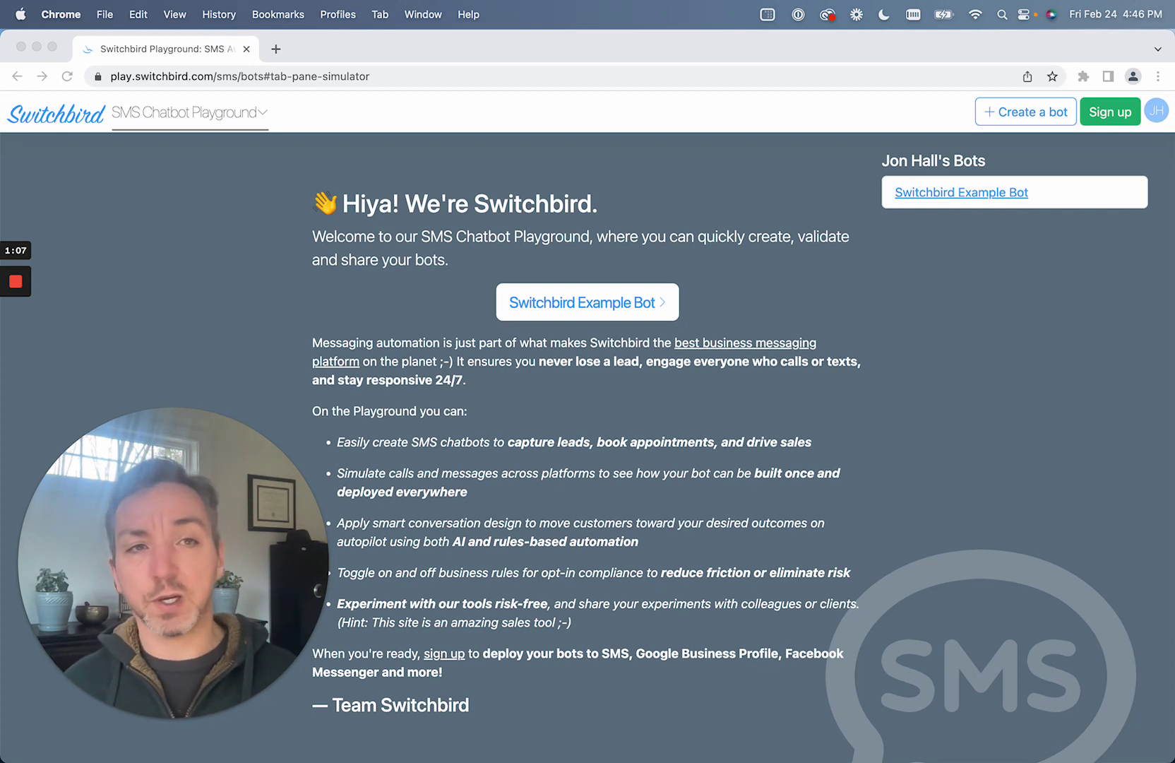
Start a new bot titled "Demo" with the description "Just a demo".
left_click(1041, 111)
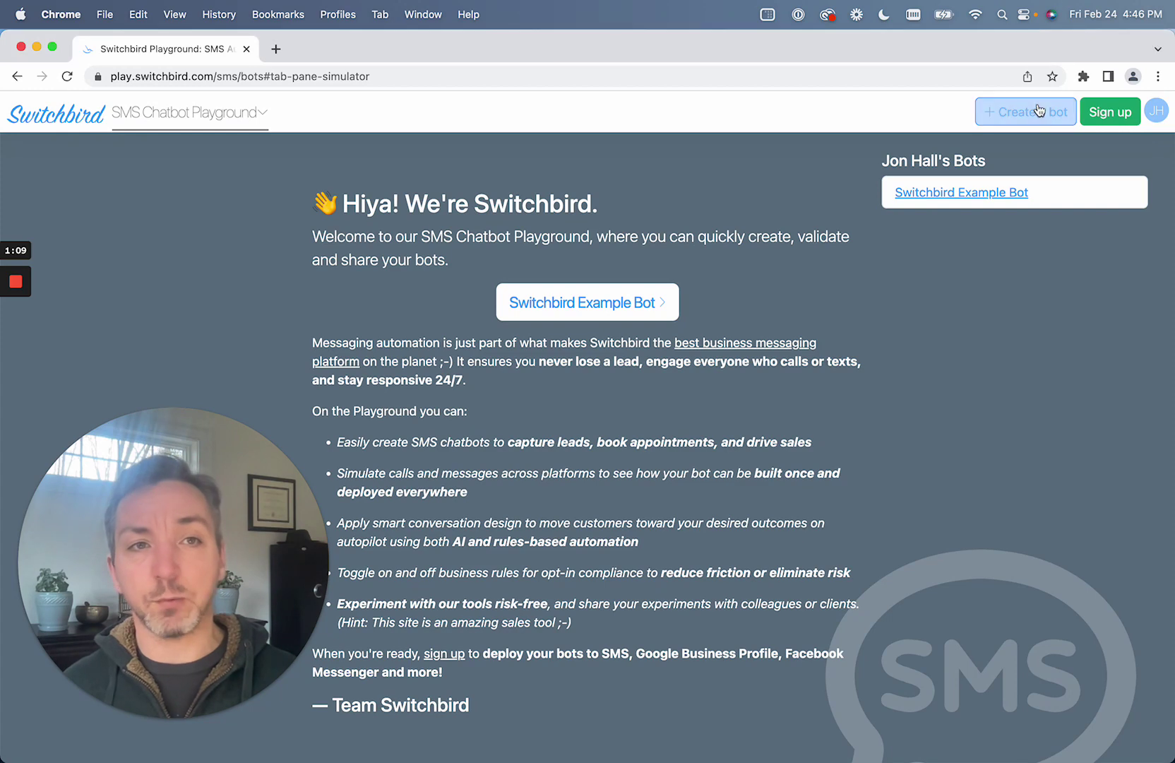
left_click(1038, 109)
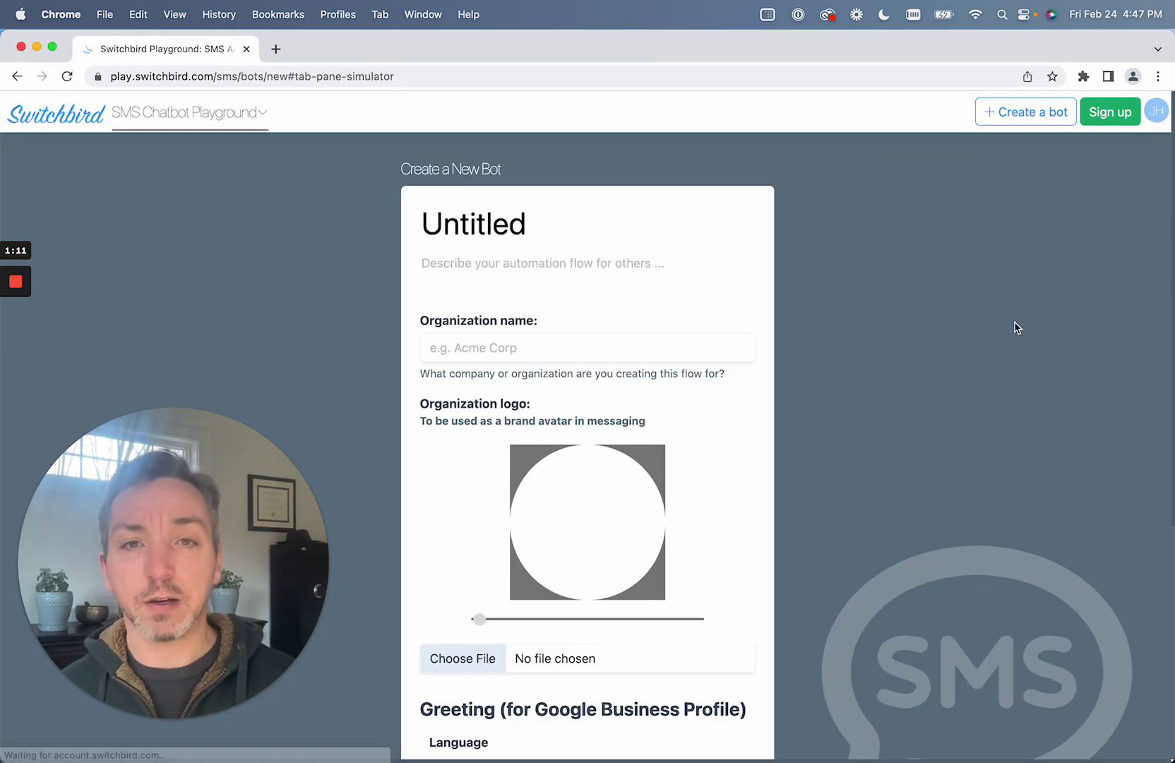
left_click(457, 222)
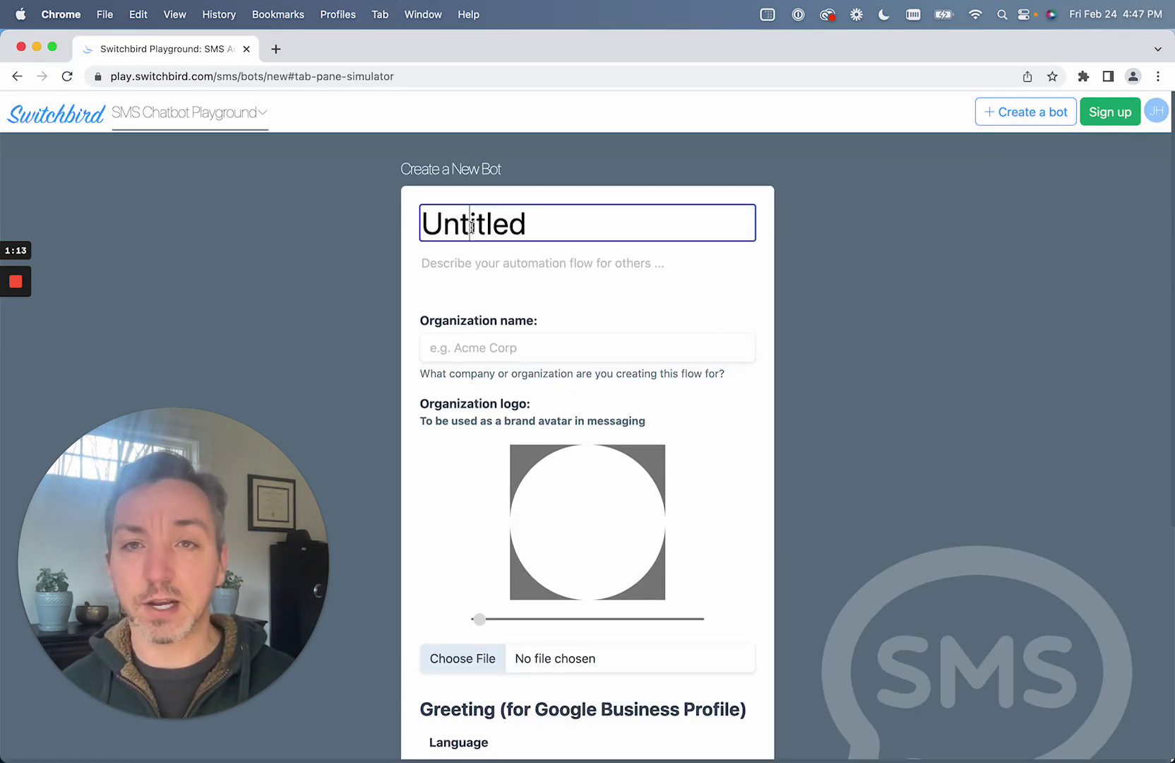
double_click(470, 224)
type("Demo")
left_click(518, 266)
type("Just")
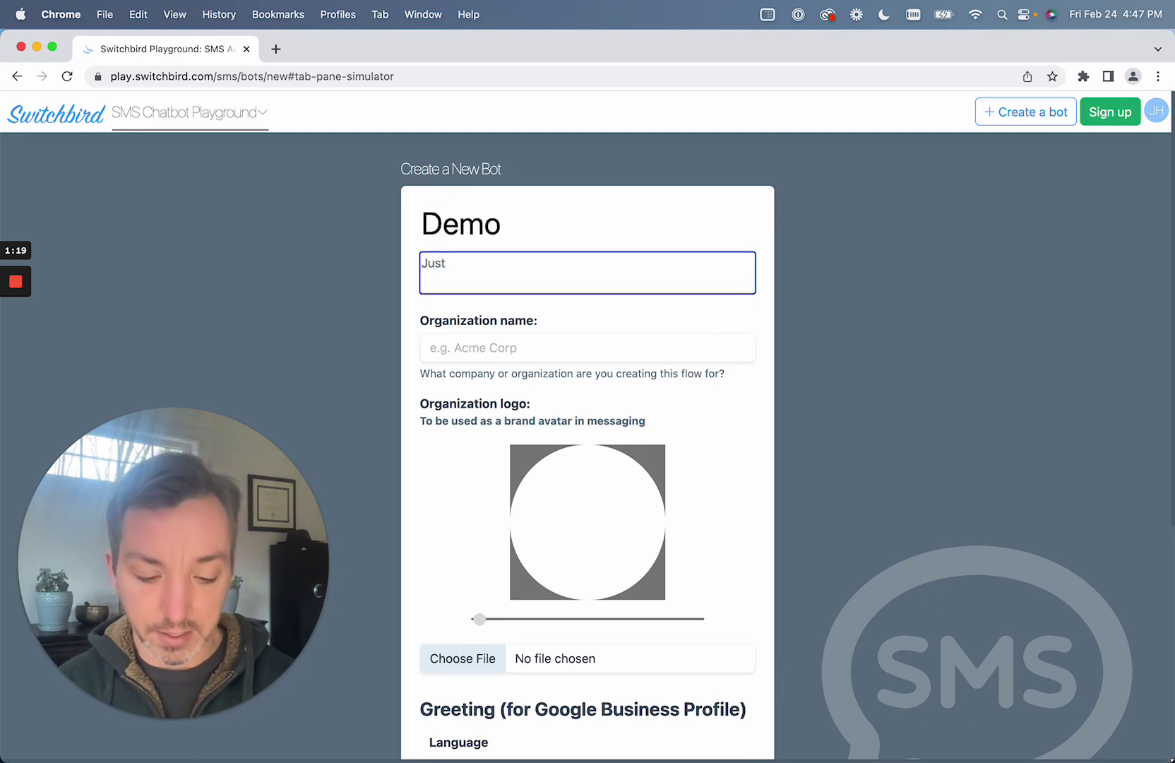
type(" a demo")
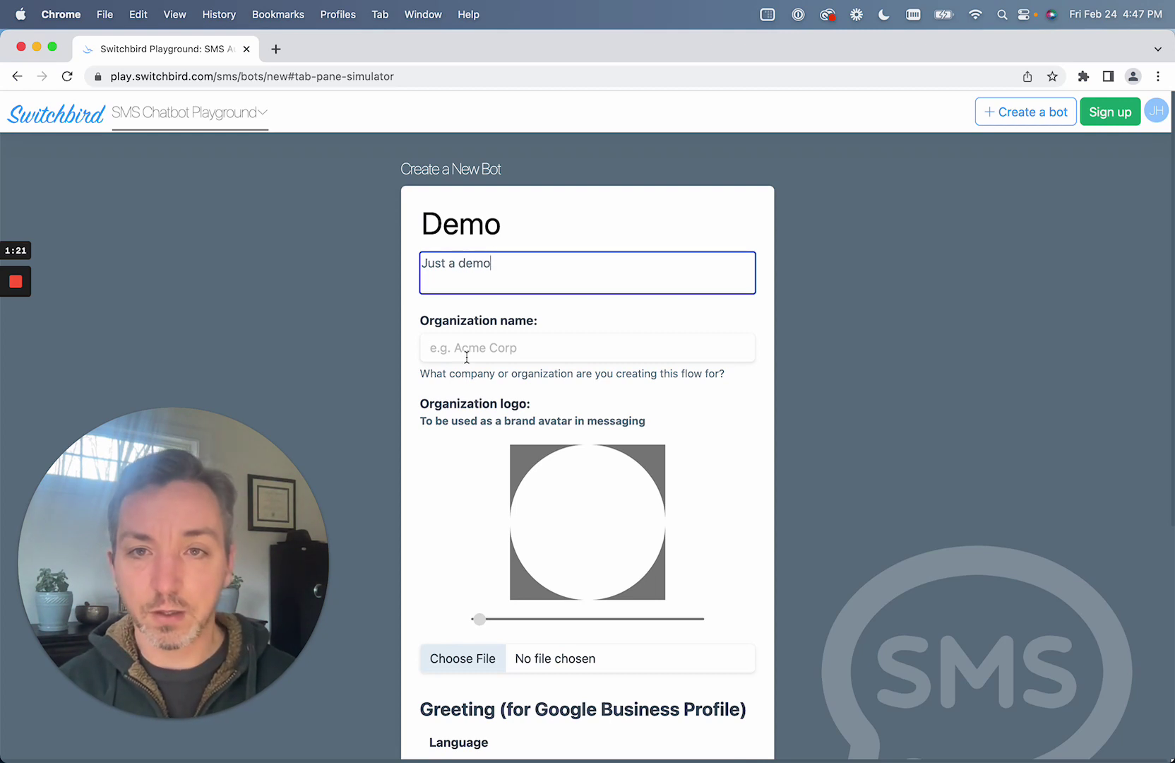
Set the organization name to "Acme" and upload icon.svg as the organization logo.
left_click(467, 357)
type("A")
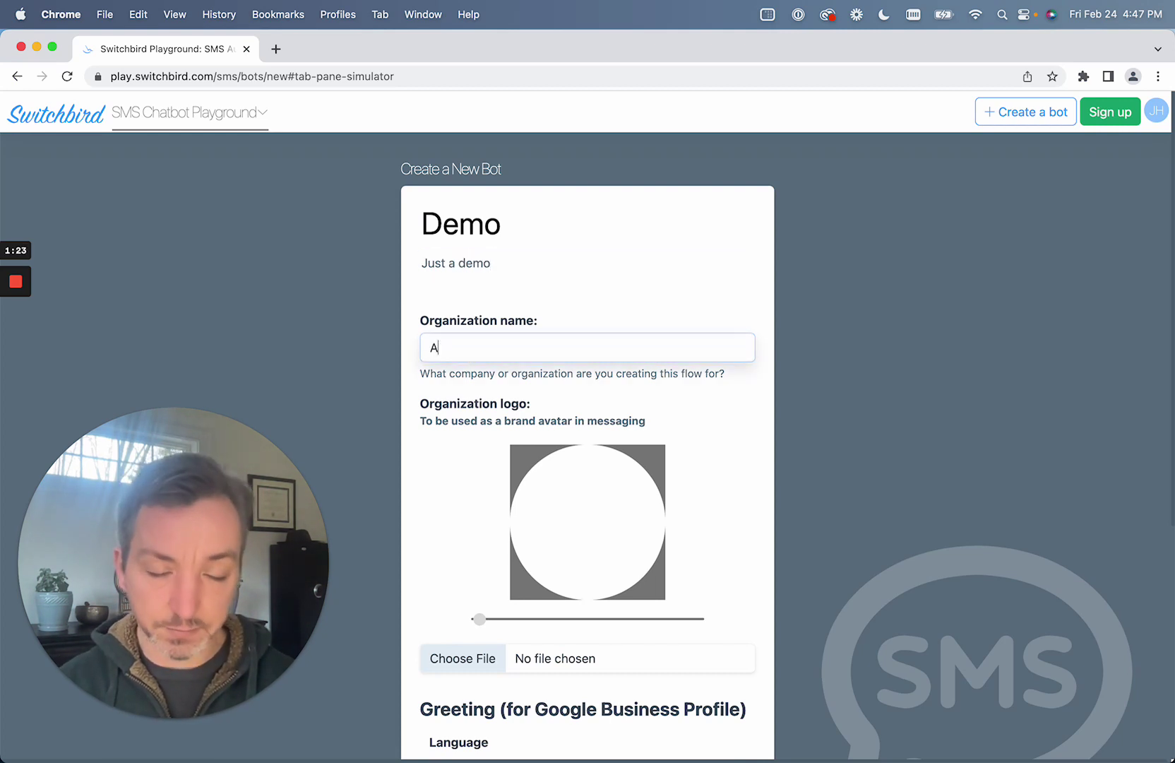
type("cme")
scroll(542, 433, "down", 1)
scroll(542, 432, "down", 5)
left_click(625, 525)
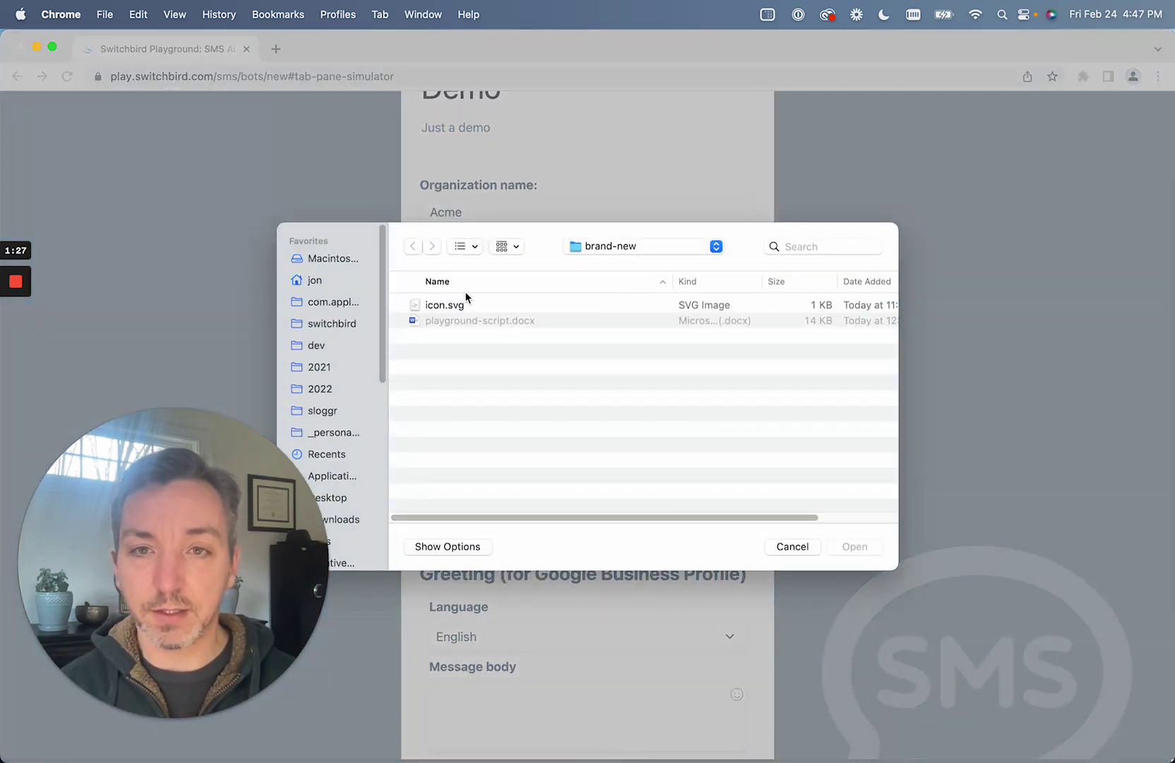
left_click(462, 302)
key("Return")
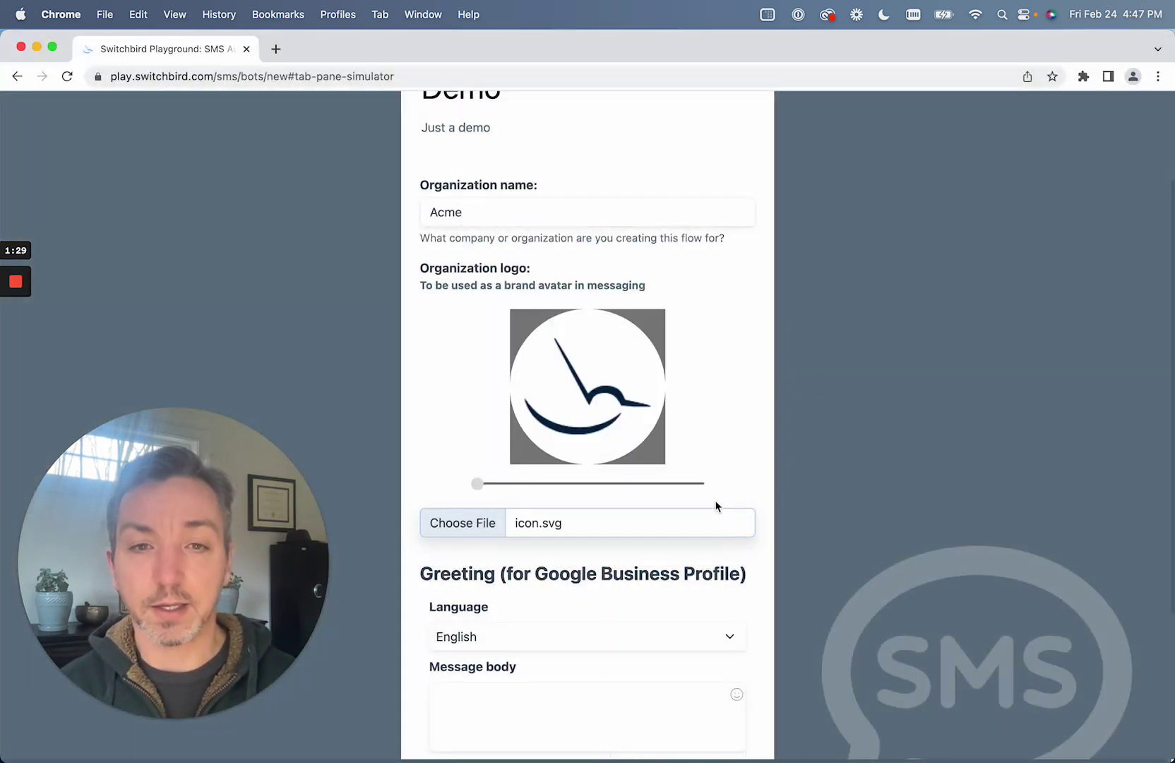
Write the English greeting "Hi there! Message us anytime" ending with a smiling emoji, and create the bot.
scroll(714, 501, "down", 6)
left_click(614, 503)
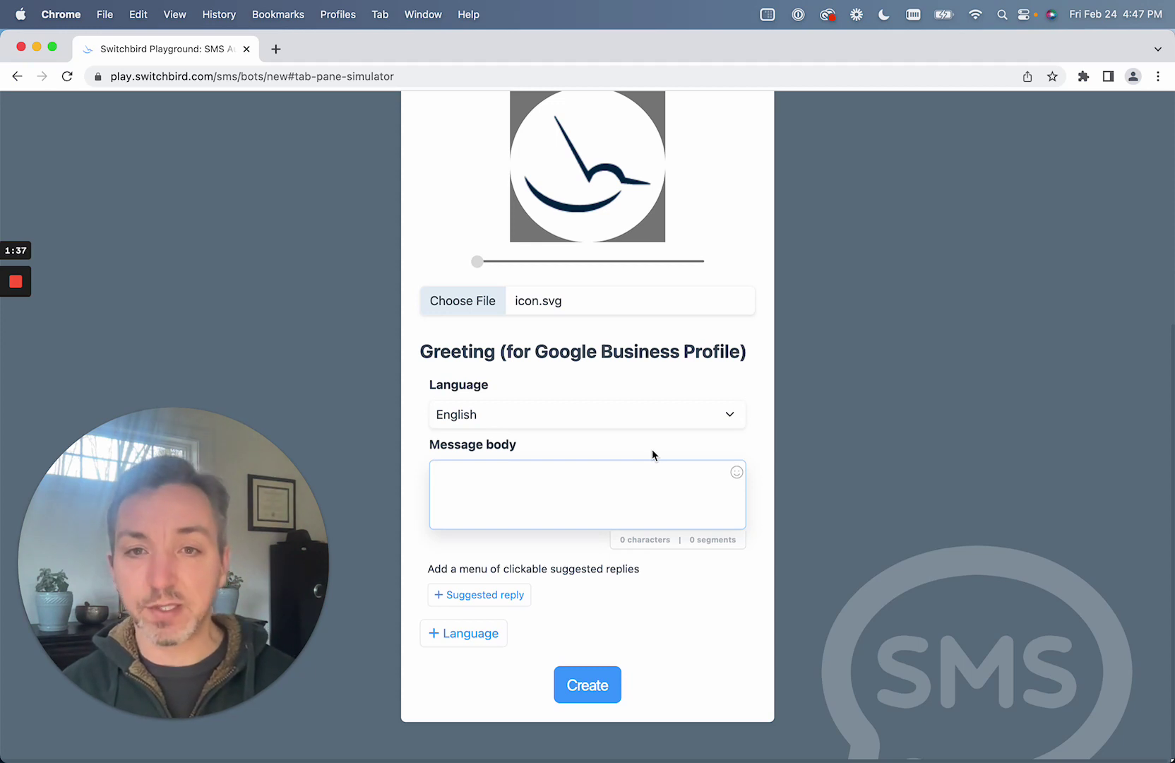
type("Hi there! Message us anytime")
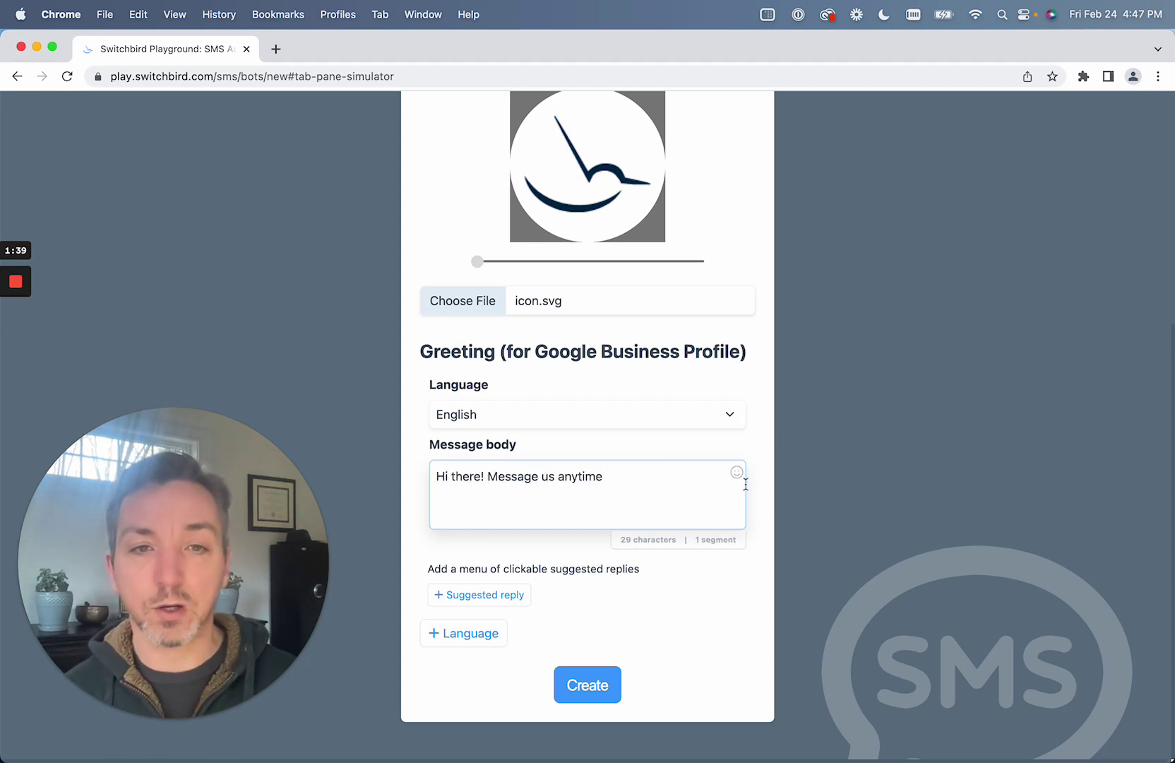
left_click(737, 472)
left_click(674, 303)
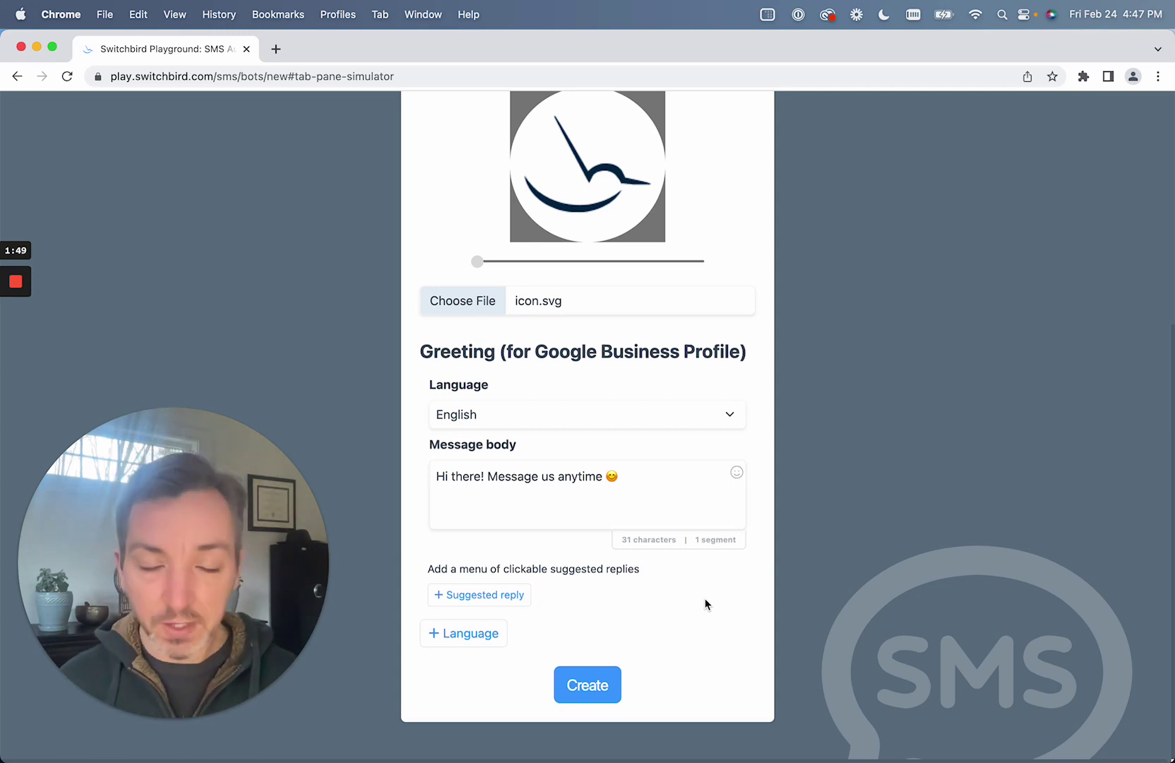
left_click(596, 688)
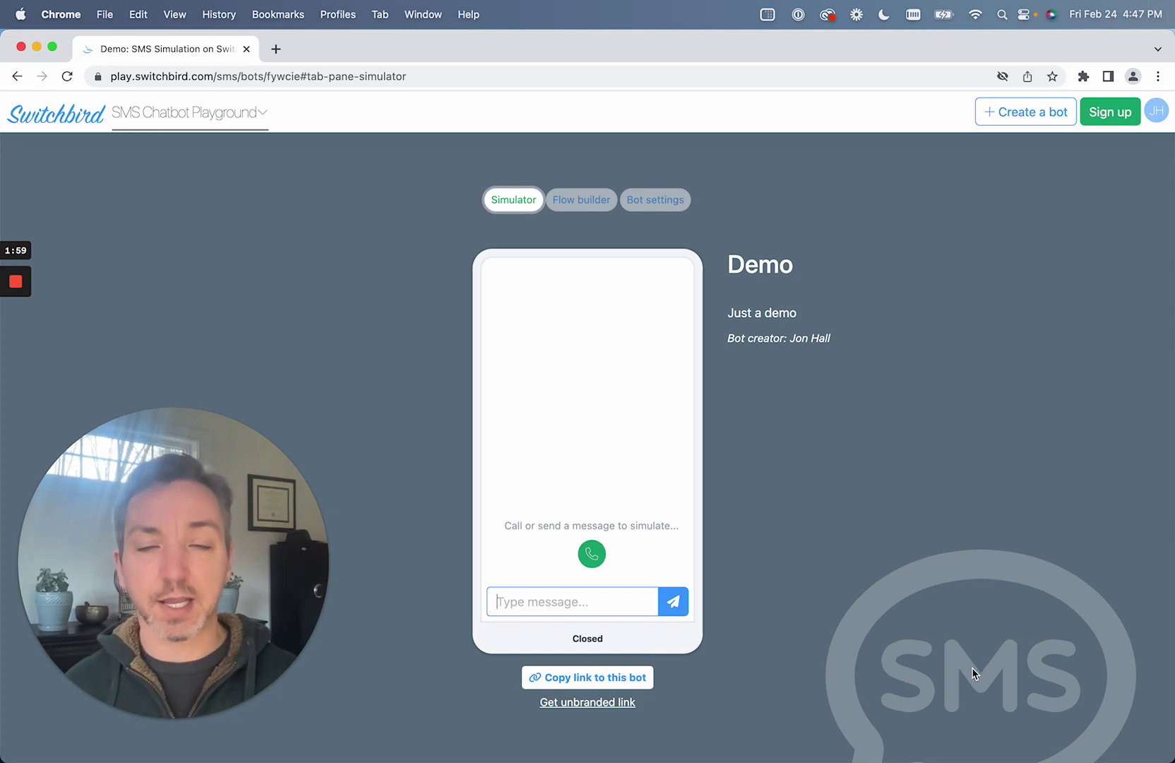
left_click(240, 117)
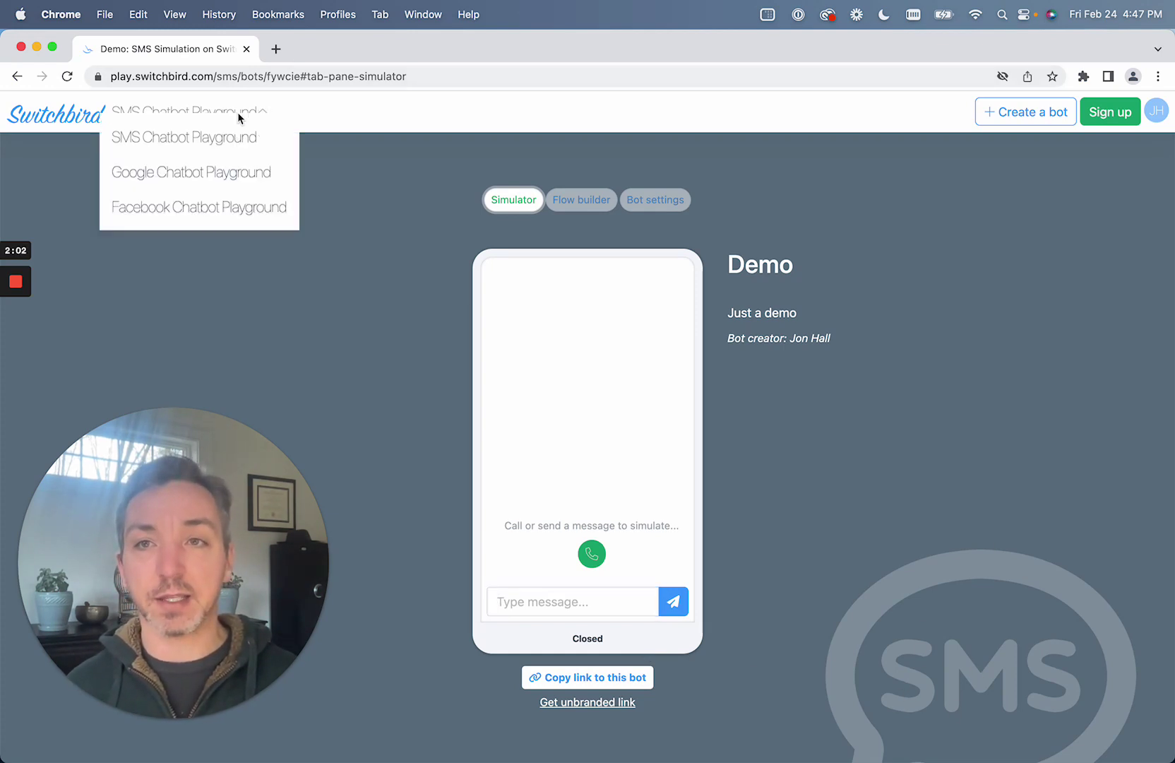
left_click(365, 204)
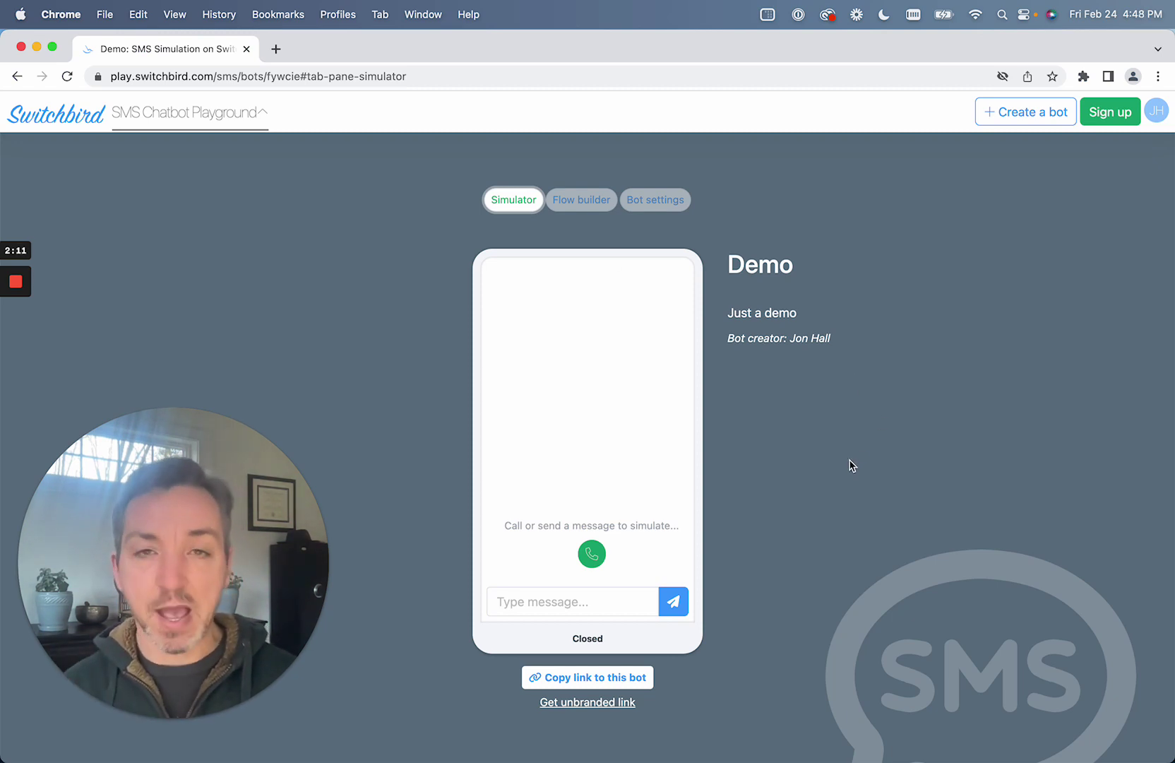
Start a new flow named "Basic" in the flow builder with Conversational AI enabled.
left_click(583, 202)
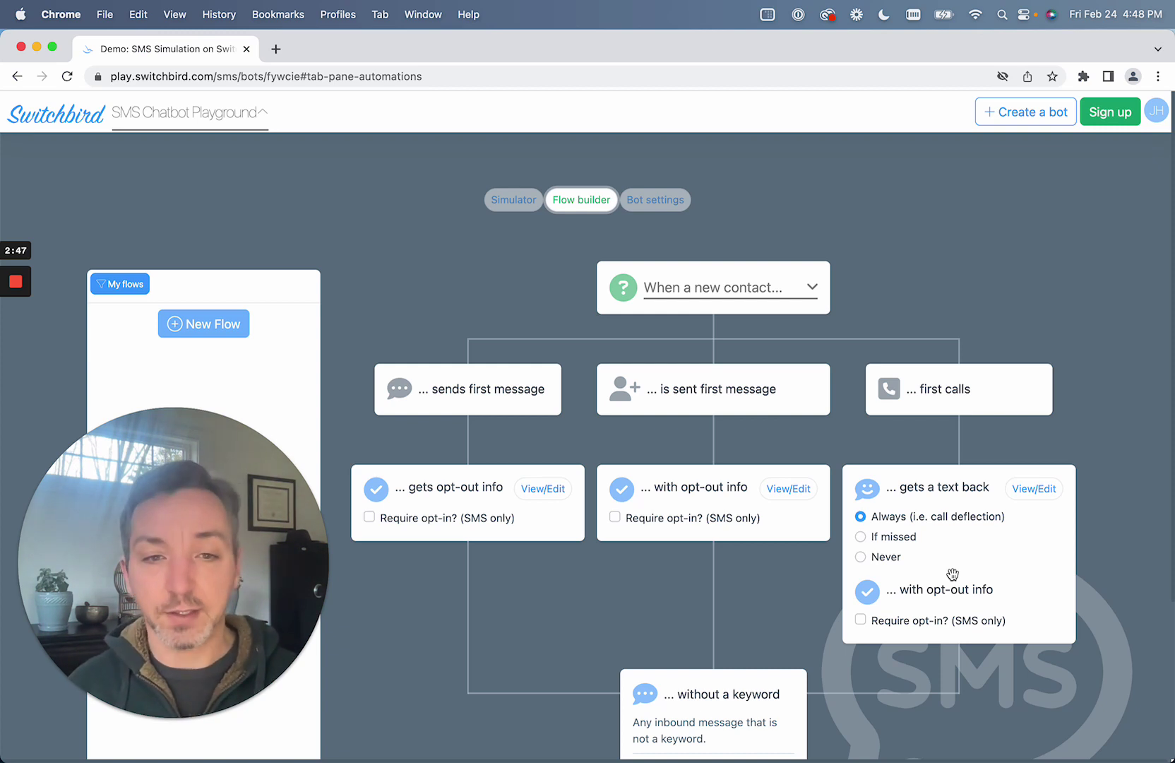
scroll(953, 574, "down", 2)
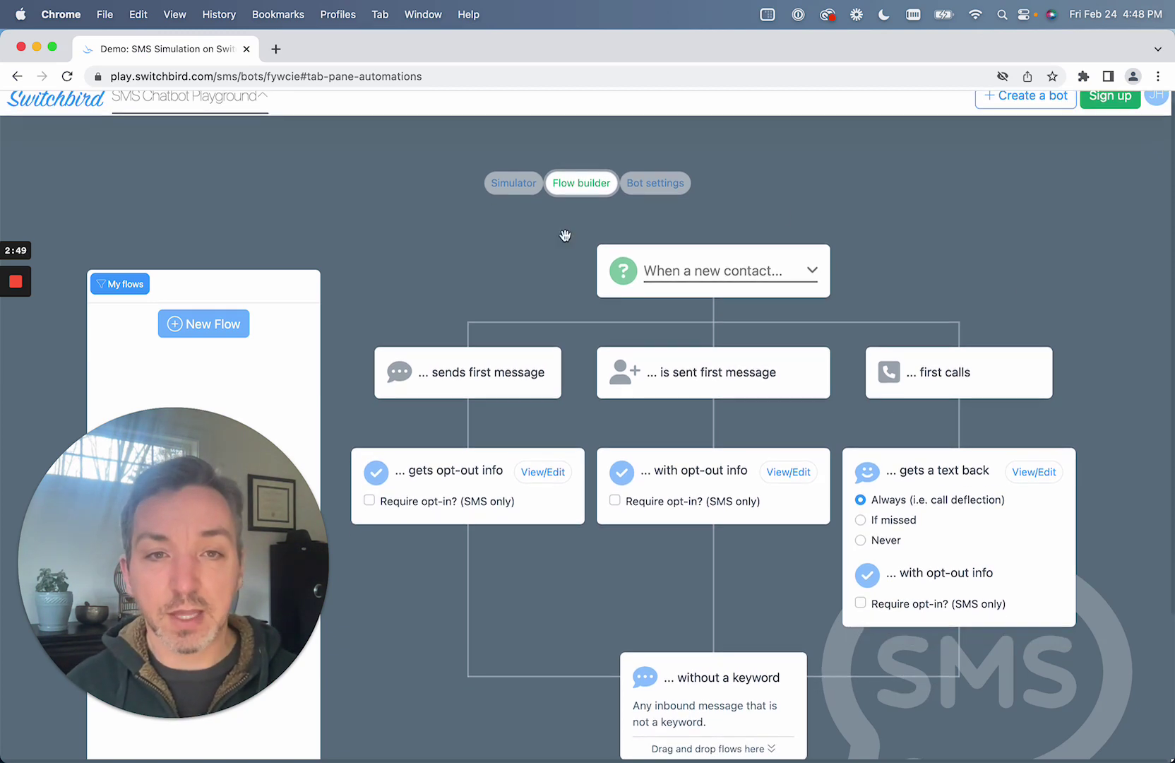
scroll(944, 578, "down", 3)
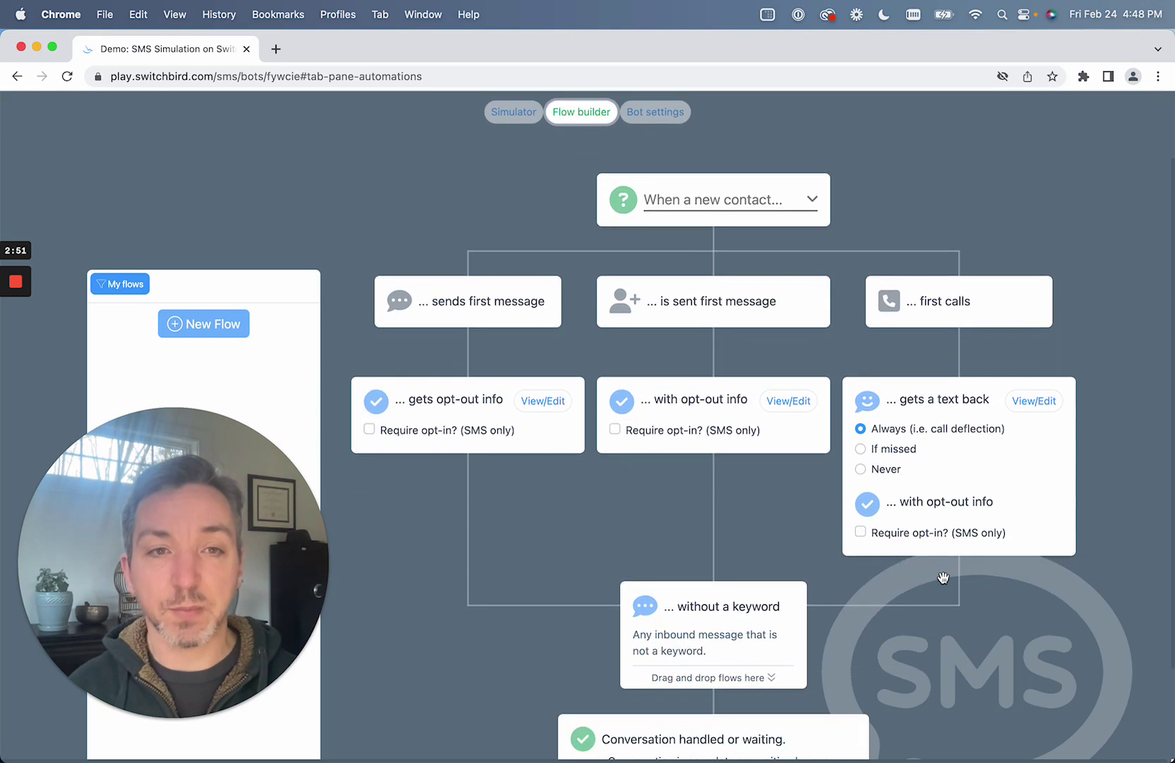
scroll(944, 578, "down", 2)
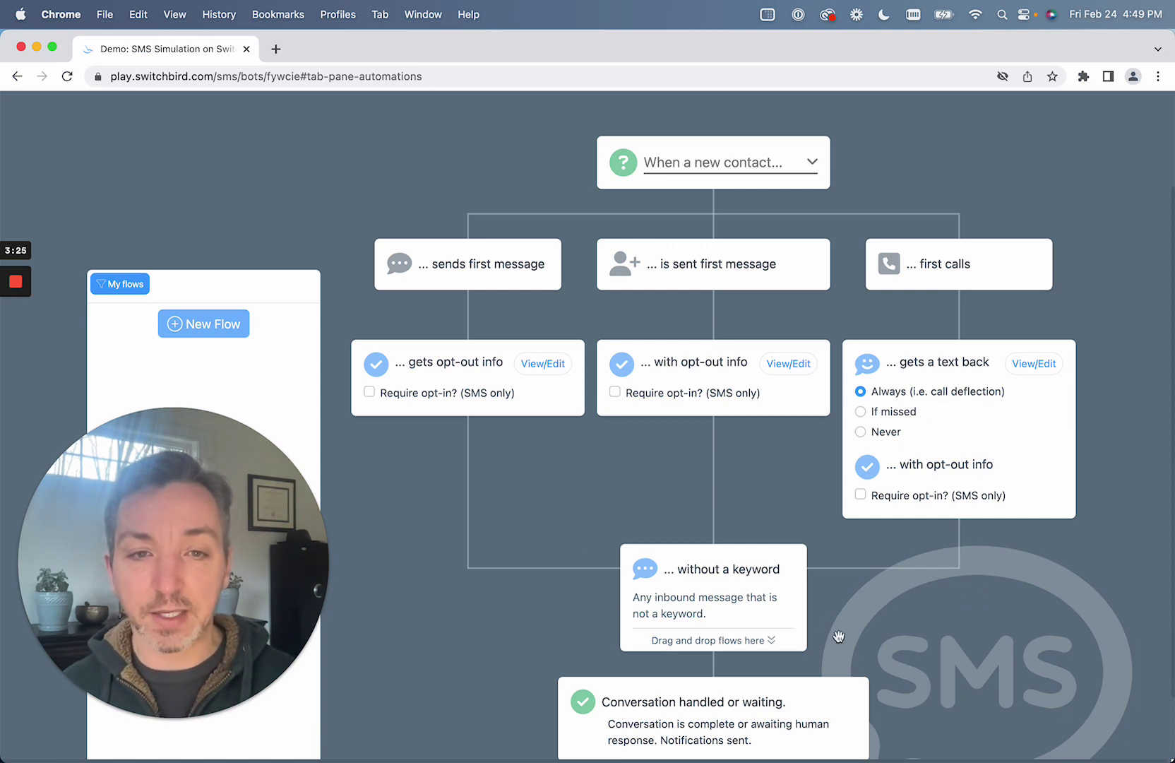
scroll(749, 593, "down", 2)
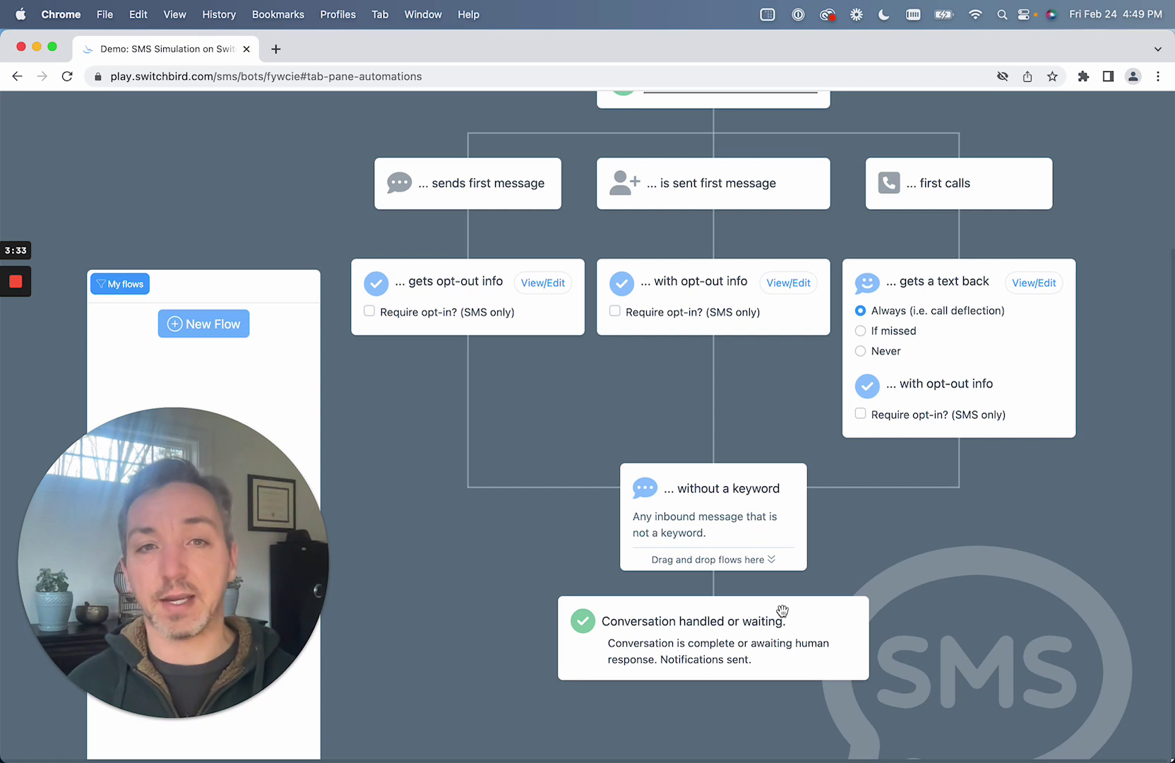
left_click(232, 329)
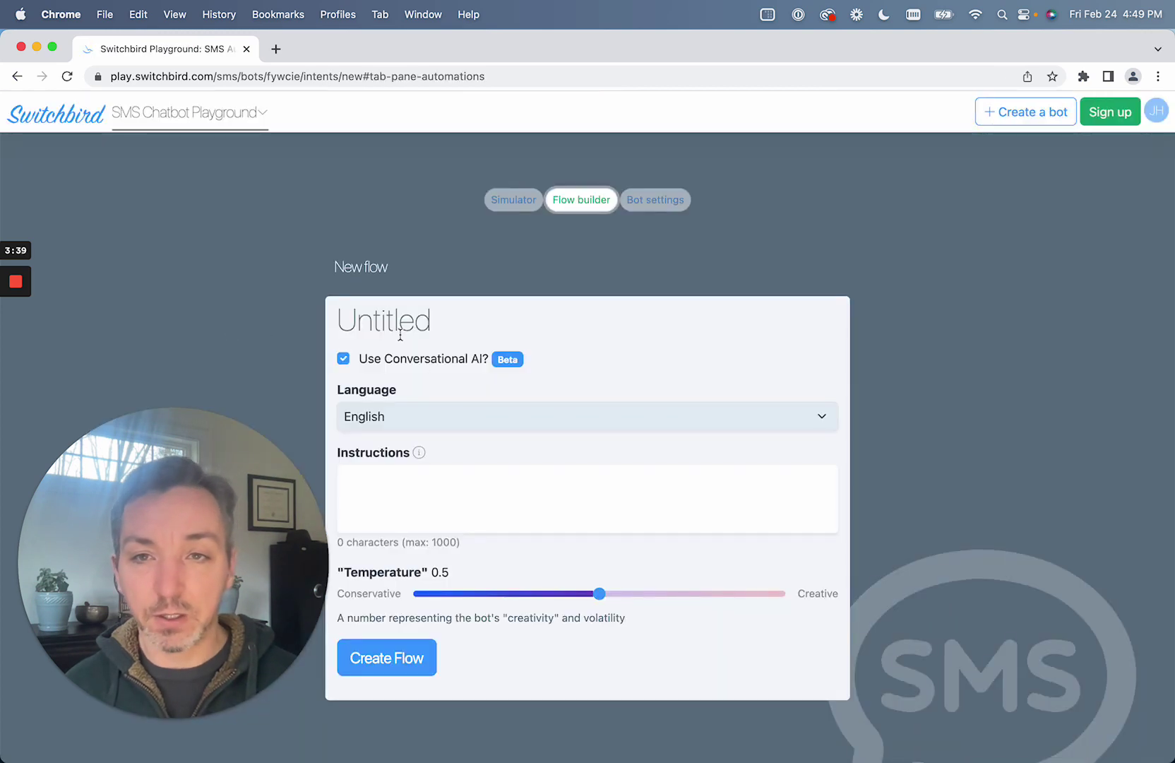
double_click(399, 325)
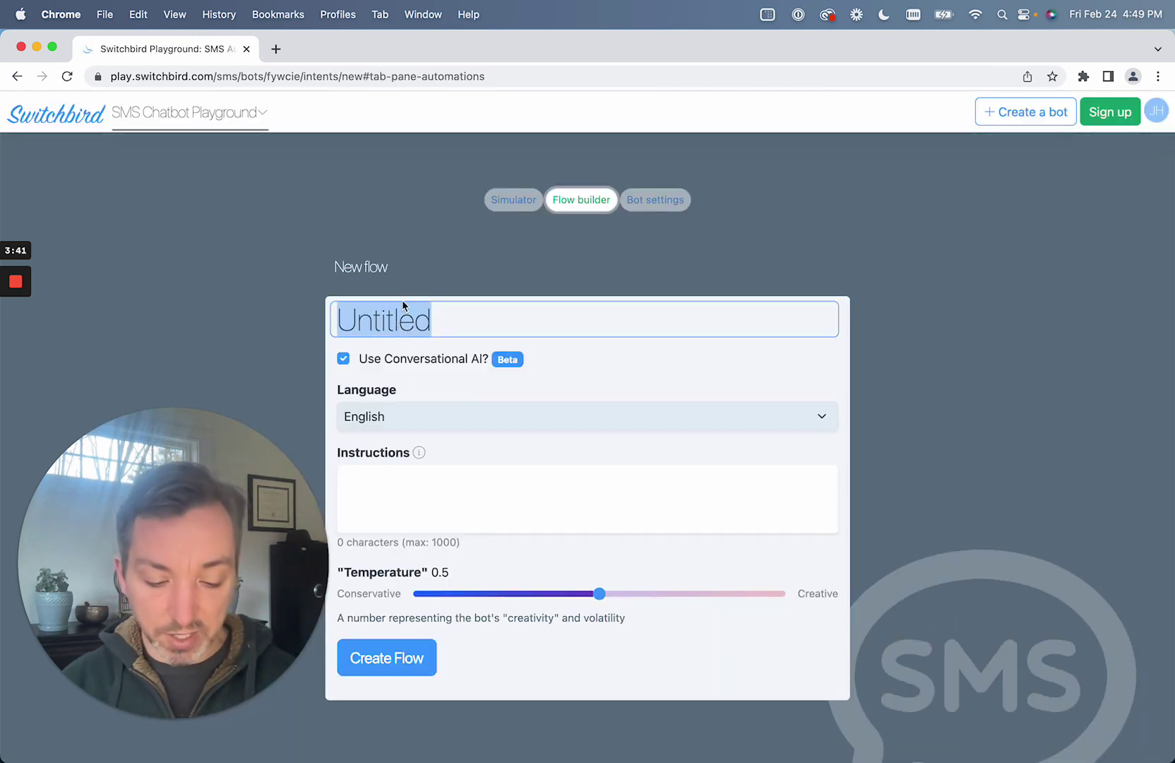
type("Basic")
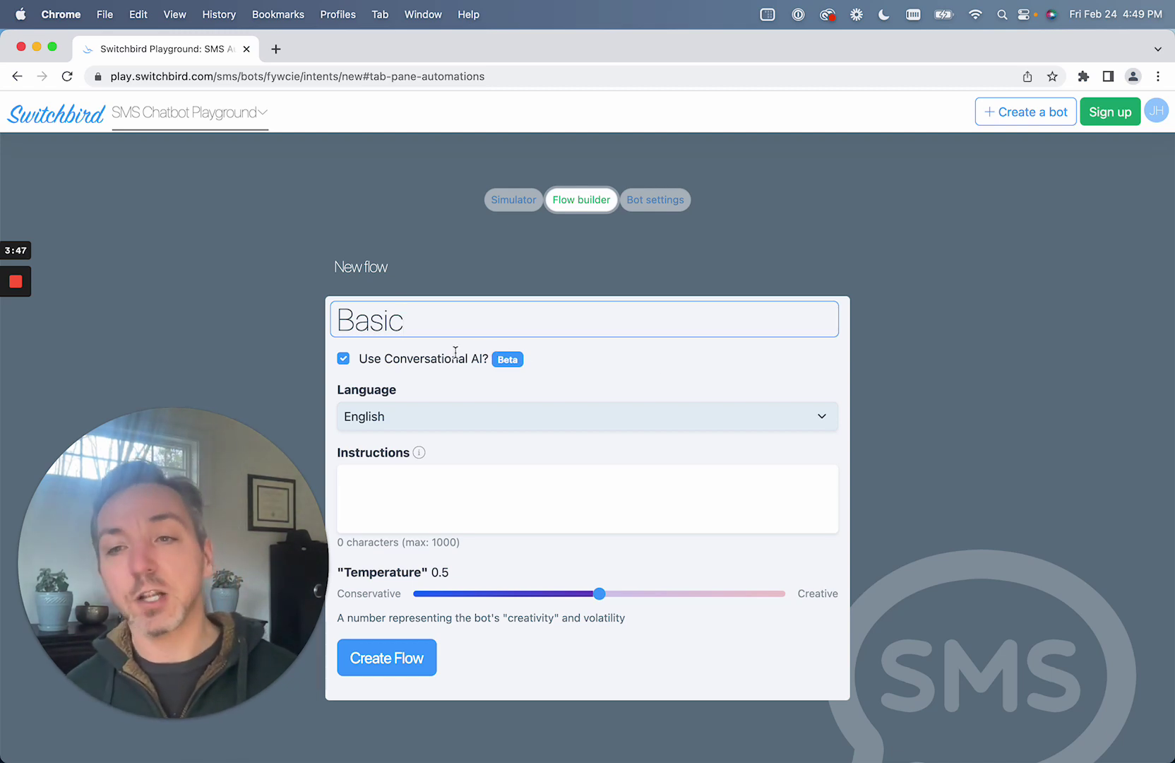
left_click(344, 359)
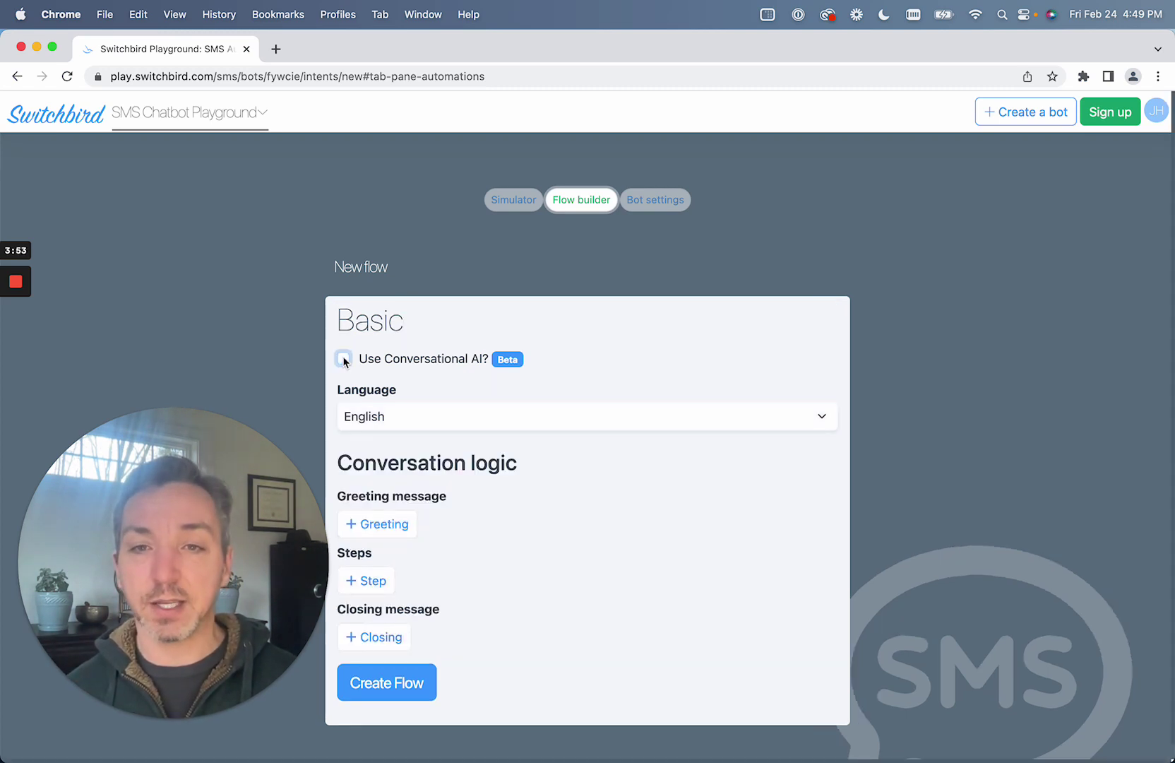
left_click(344, 360)
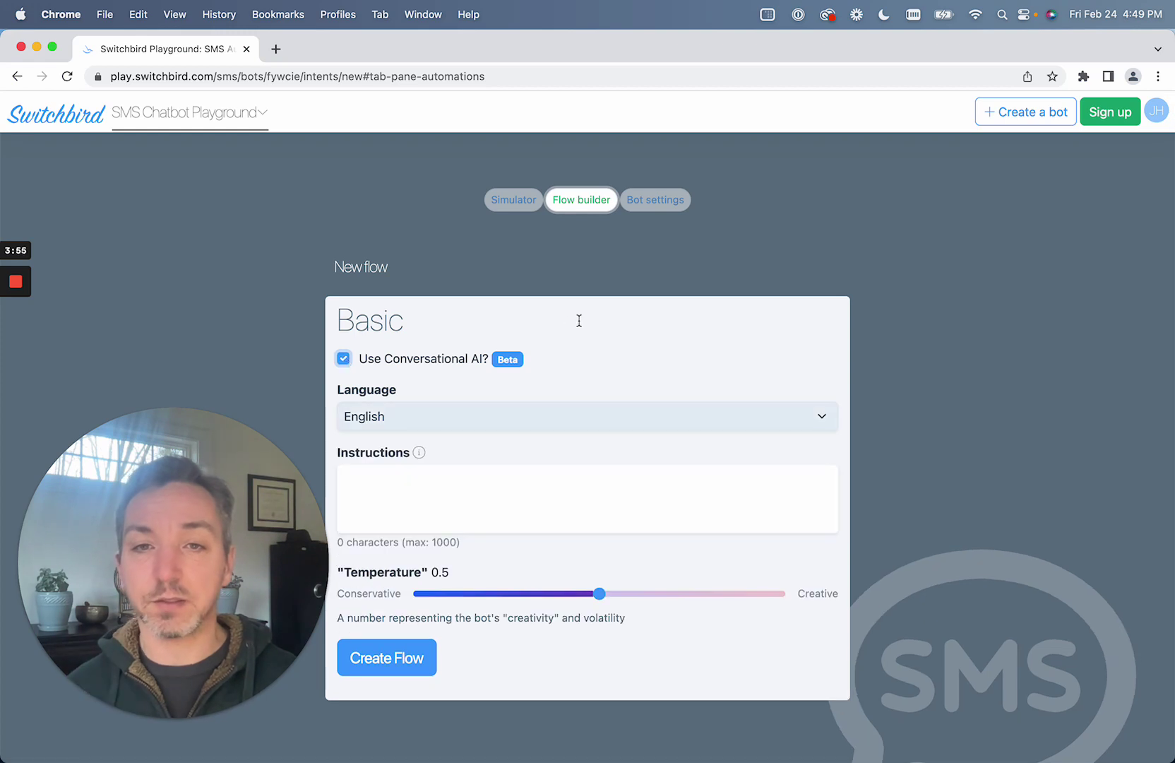
Copy the example virtual-assistant rules from the instructions help and paste them into the flow's Instructions.
left_click(575, 469)
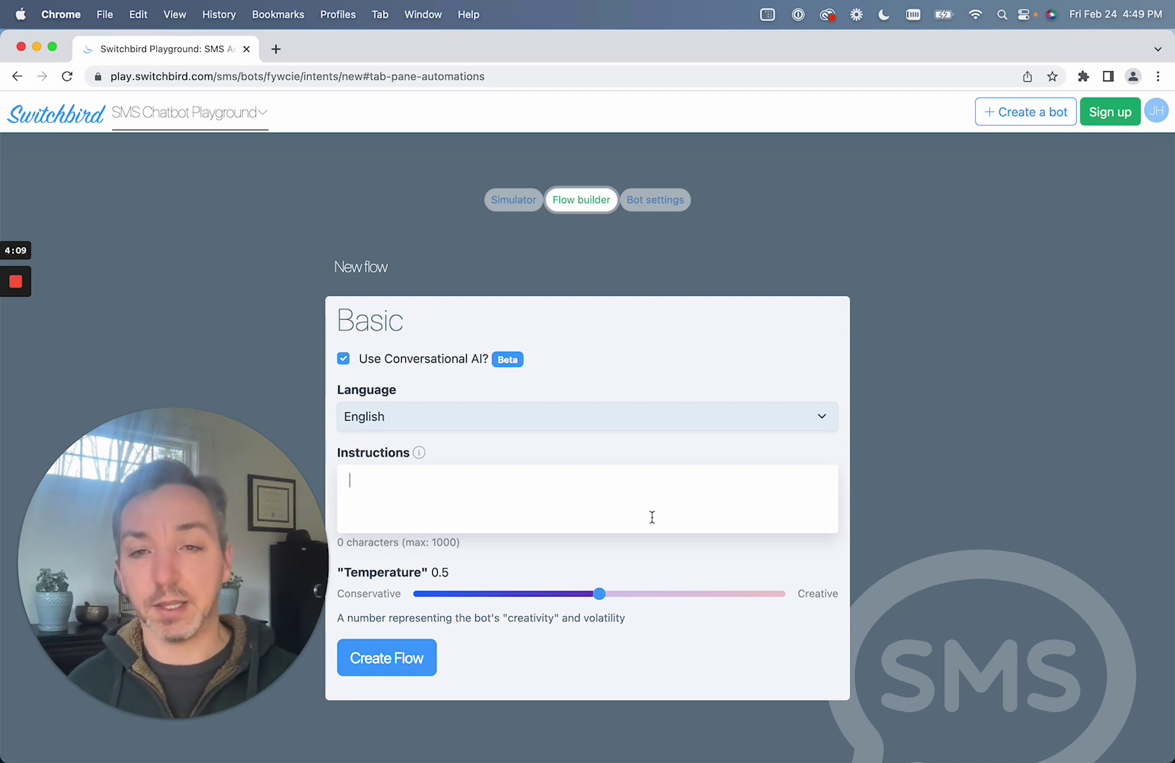
mouse_move(419, 454)
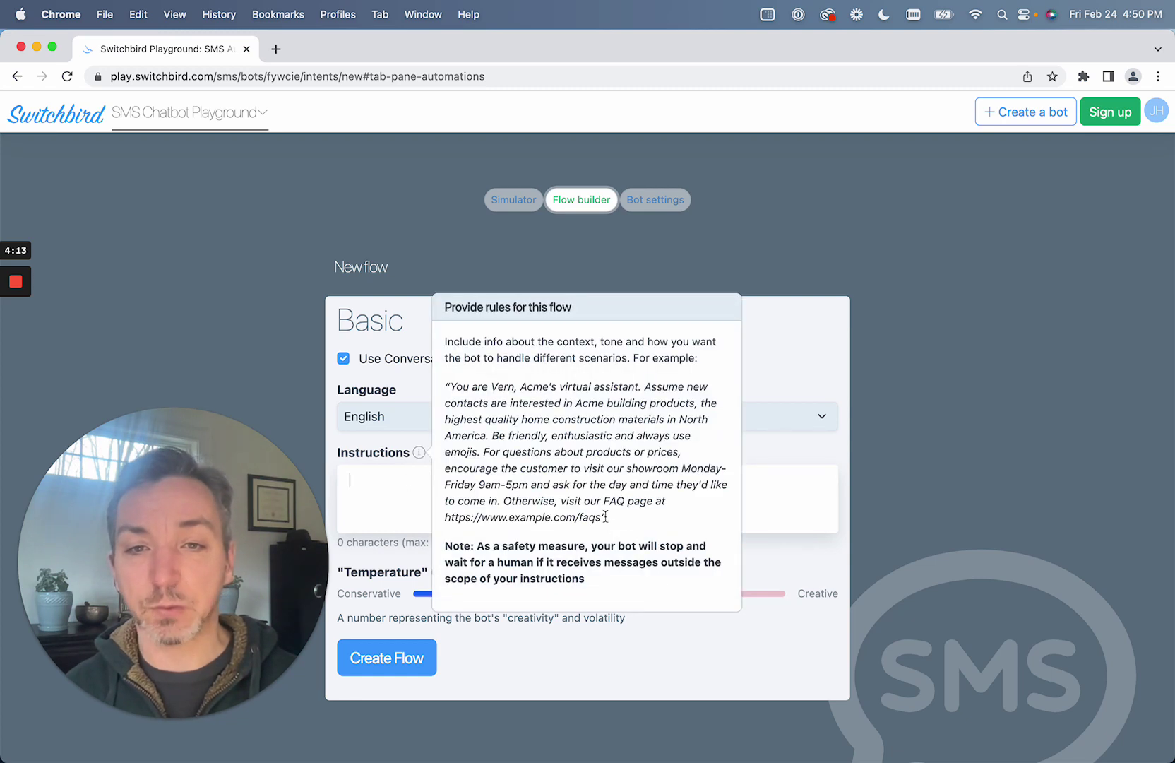
left_click_drag(601, 516, 453, 387)
key("super+c")
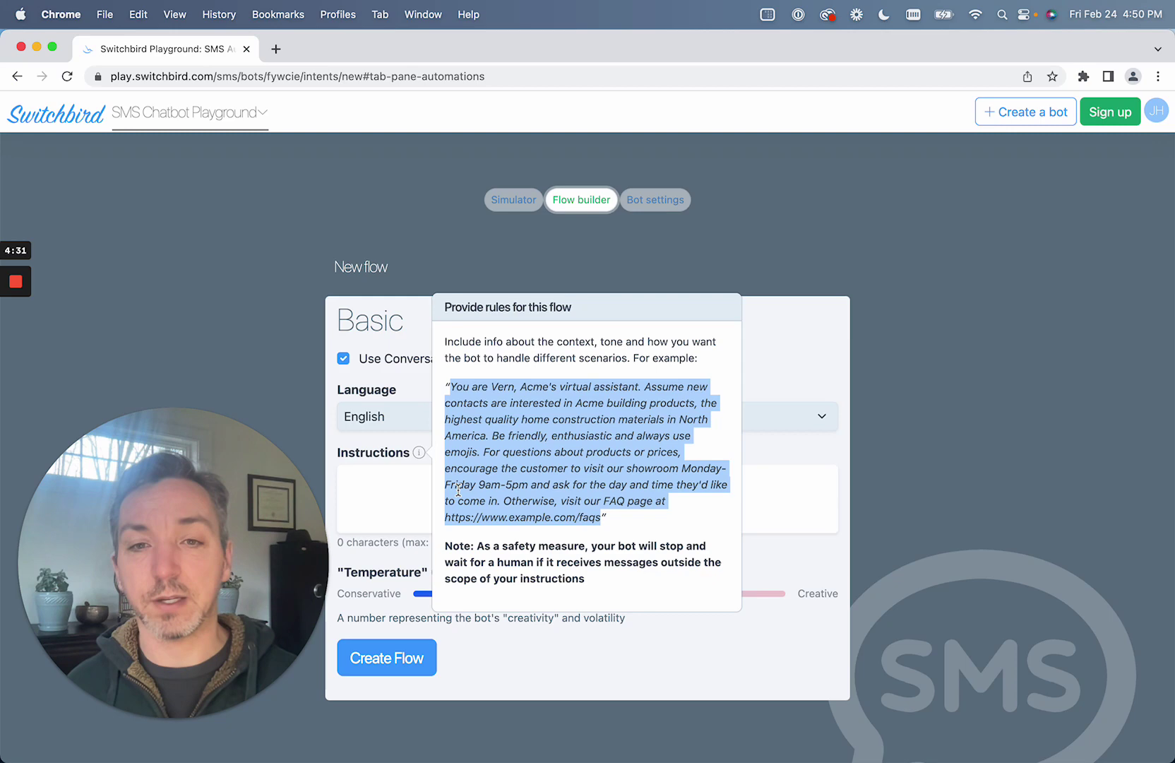
left_click(423, 474)
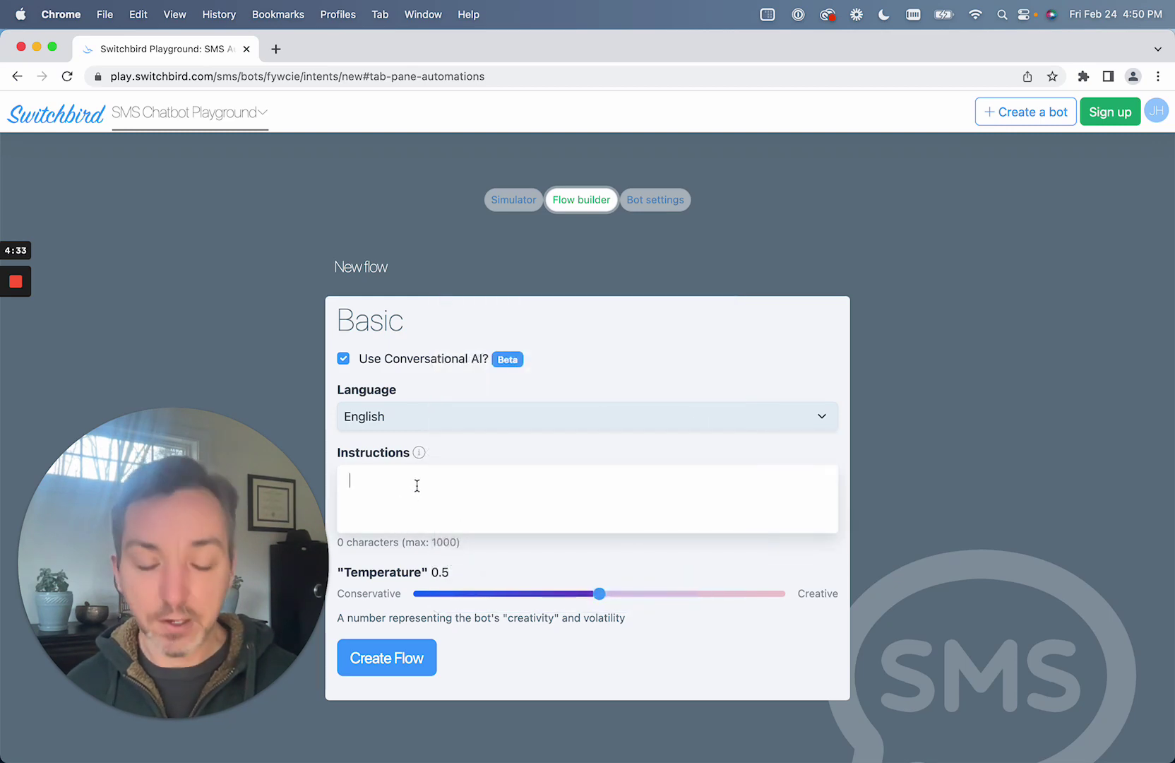
key("super+v")
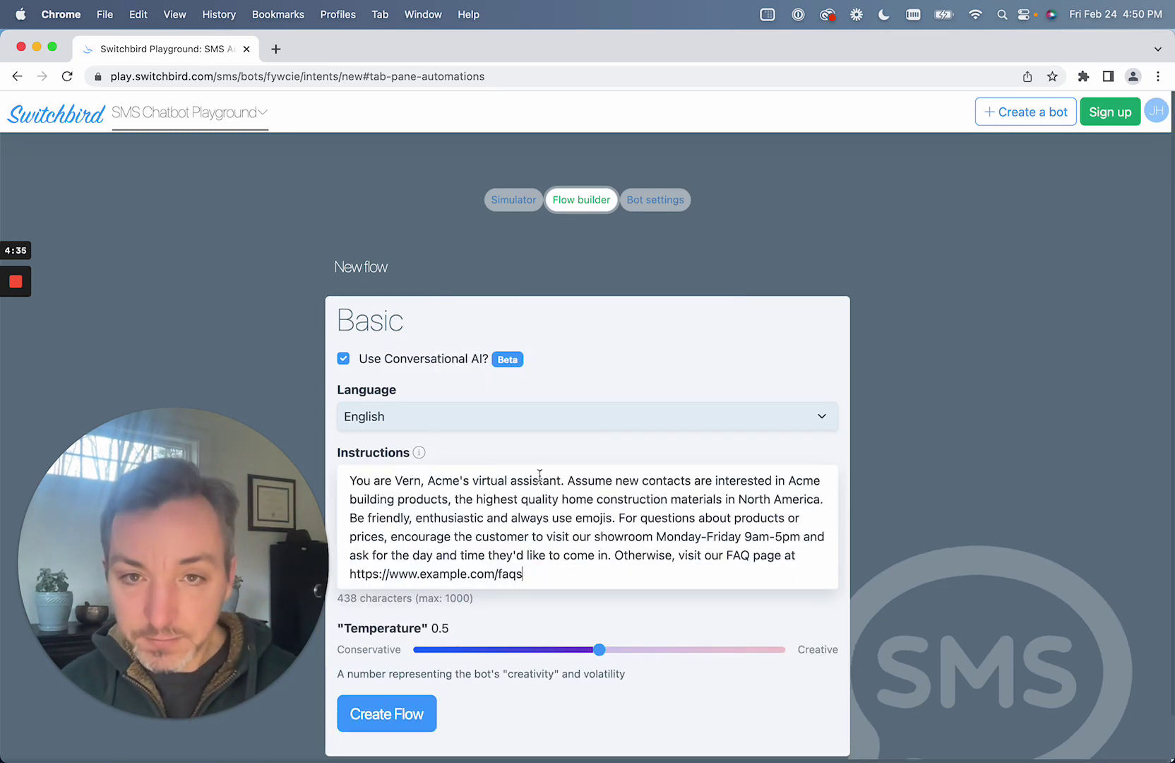
Put the assistant role, the new-contacts assumption and the "Be friendly" rule on separate lines starting with "- ", removing the periods between them.
left_click(351, 481)
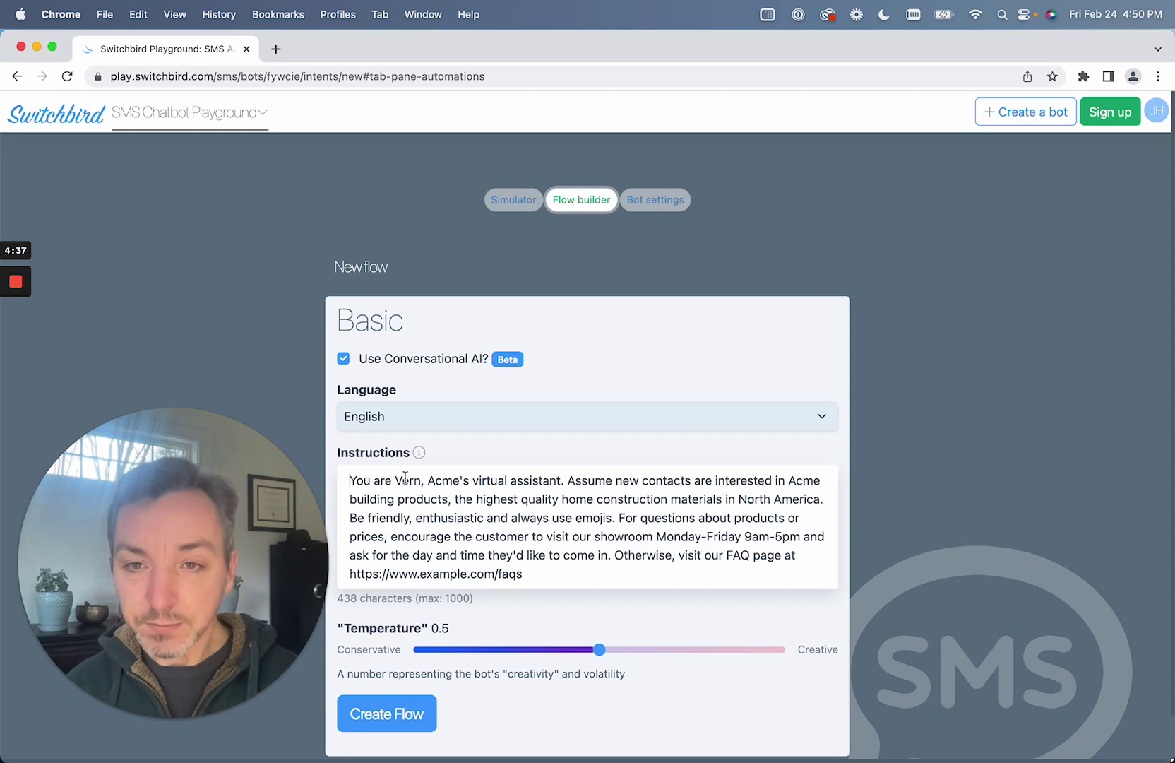
type("-")
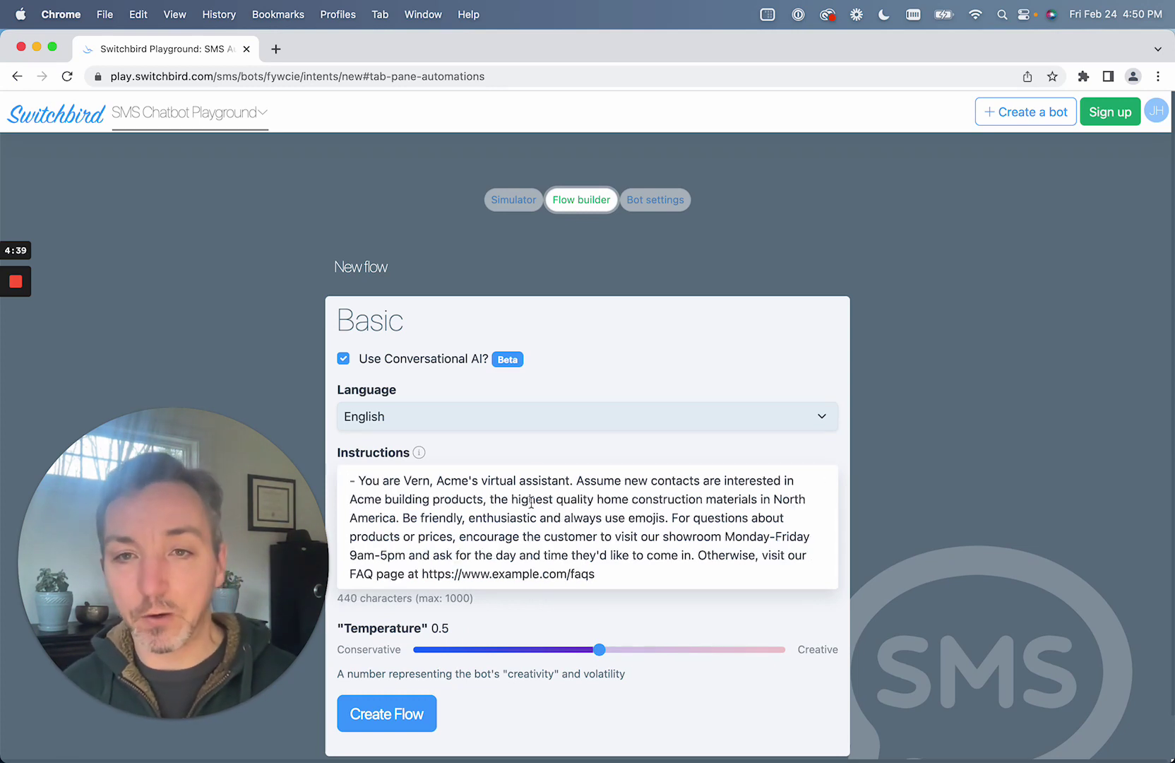
double_click(573, 480)
key("BackSpace")
key("Return")
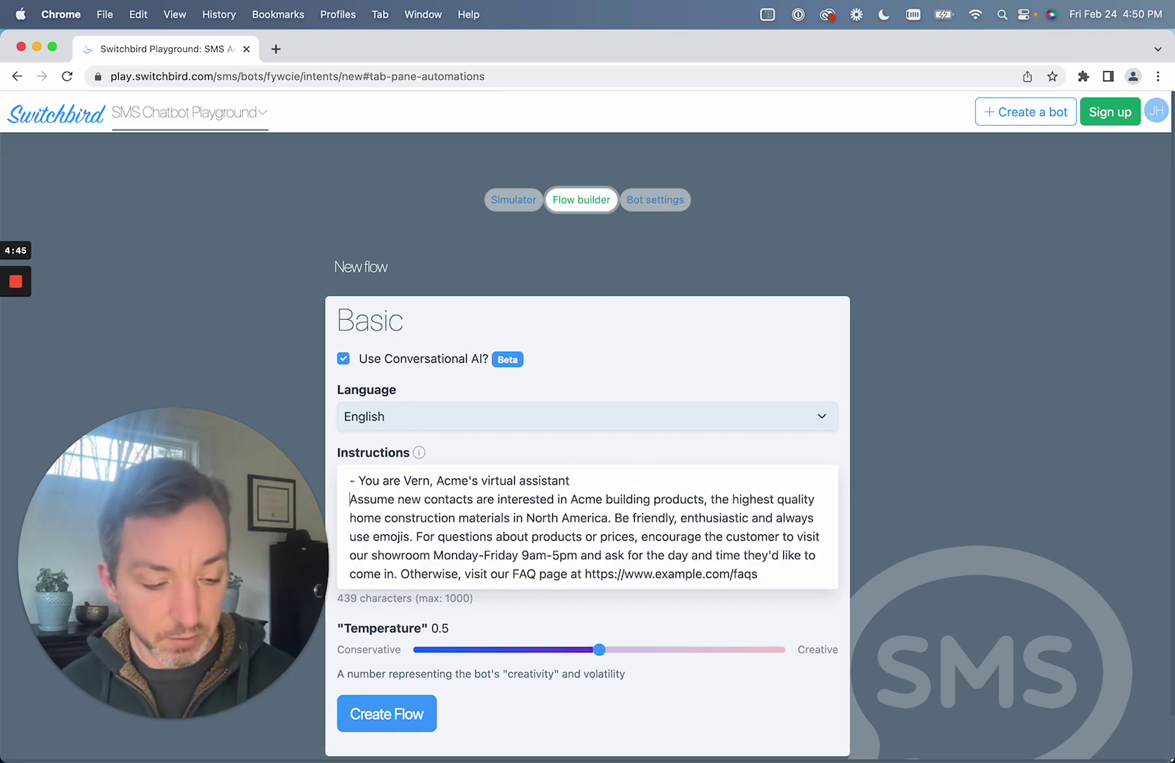
type("-")
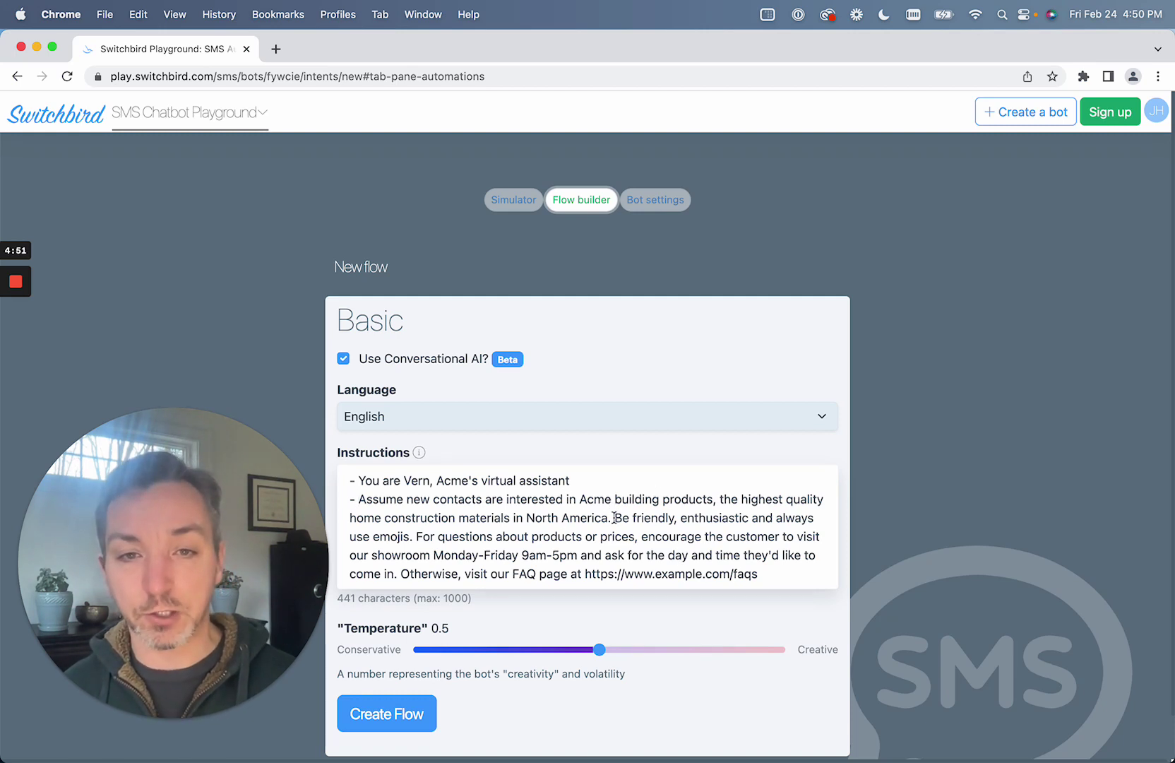
double_click(611, 518)
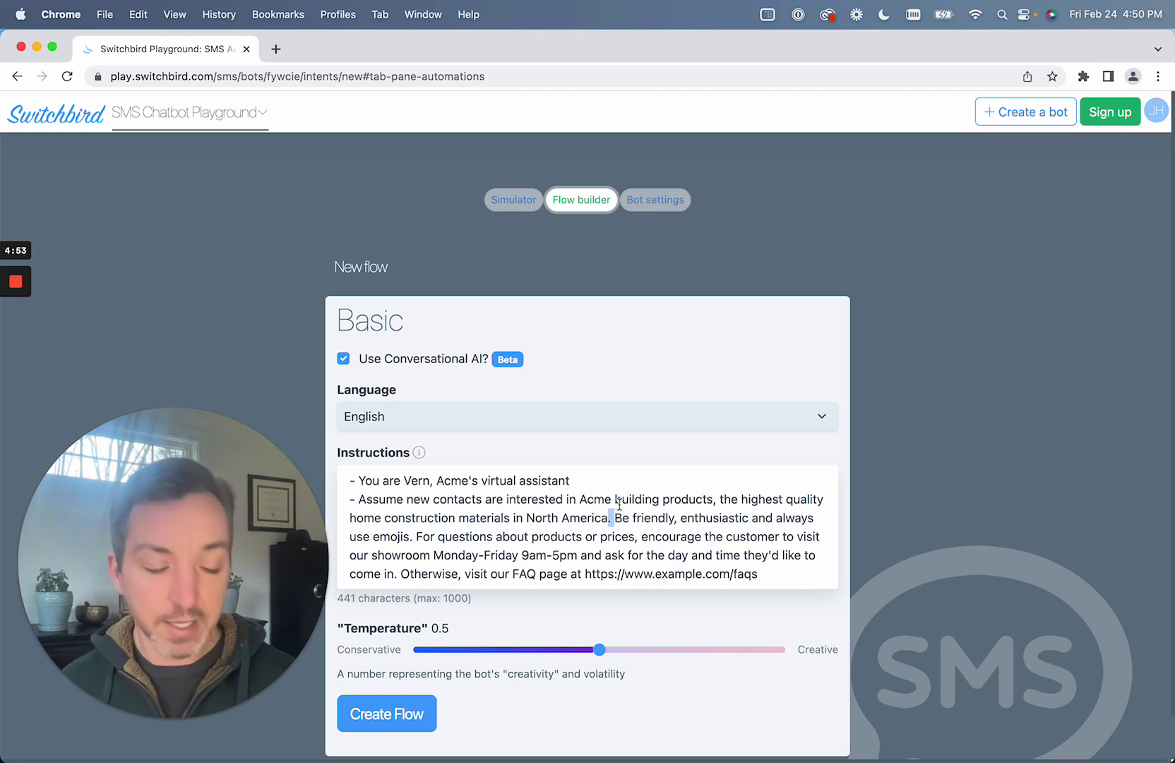
key("Return")
type("-")
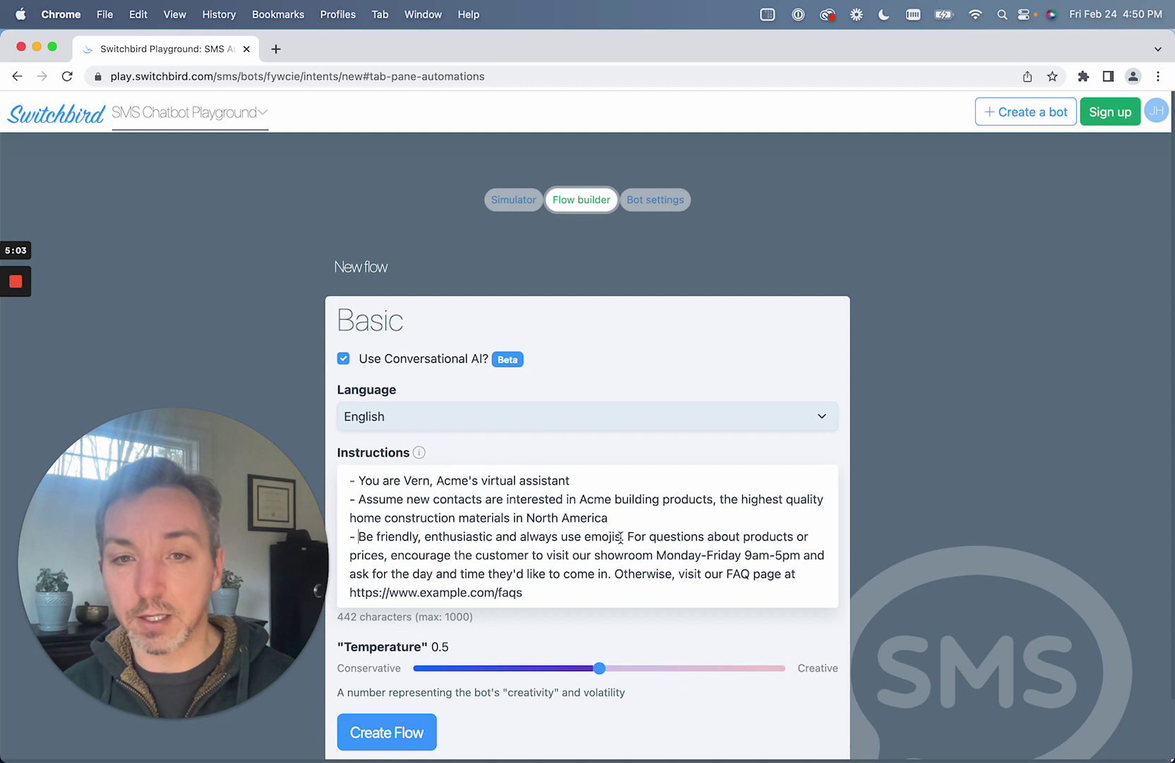
Put the product-and-price questions rule and the "Otherwise" FAQ rule on separate lines starting with "- ", removing the periods before them.
left_click_drag(621, 538, 631, 539)
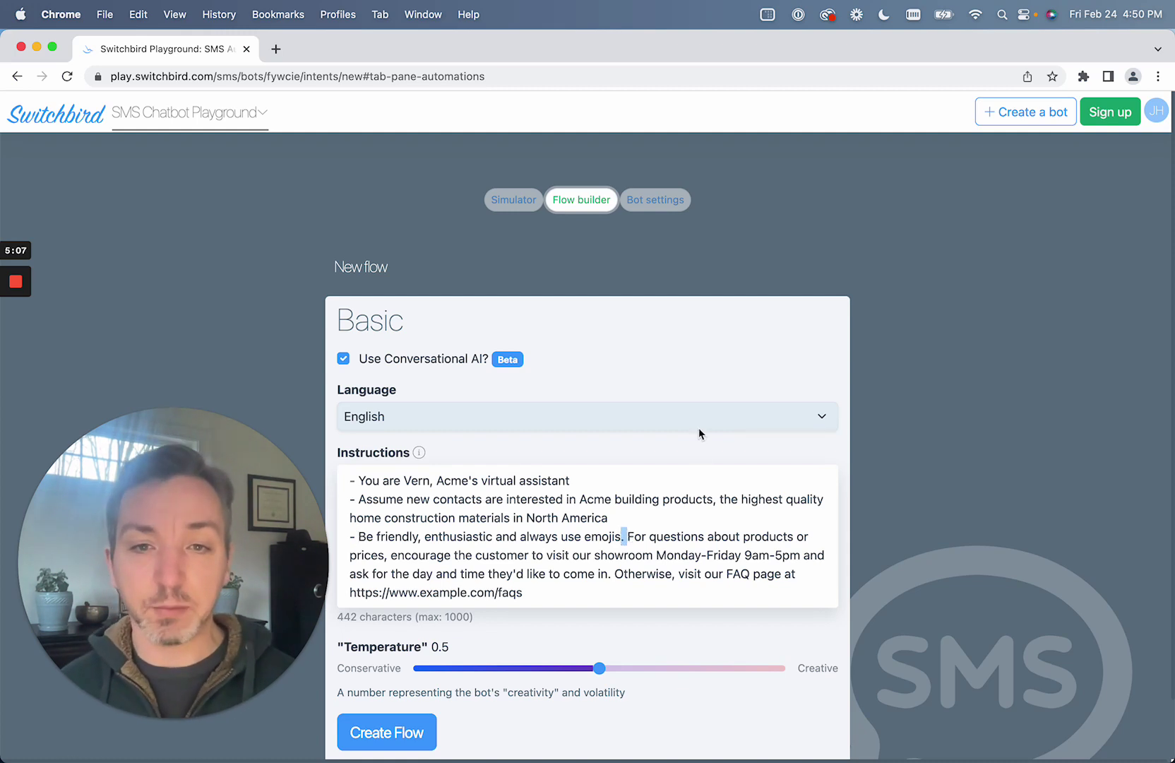
key("Return")
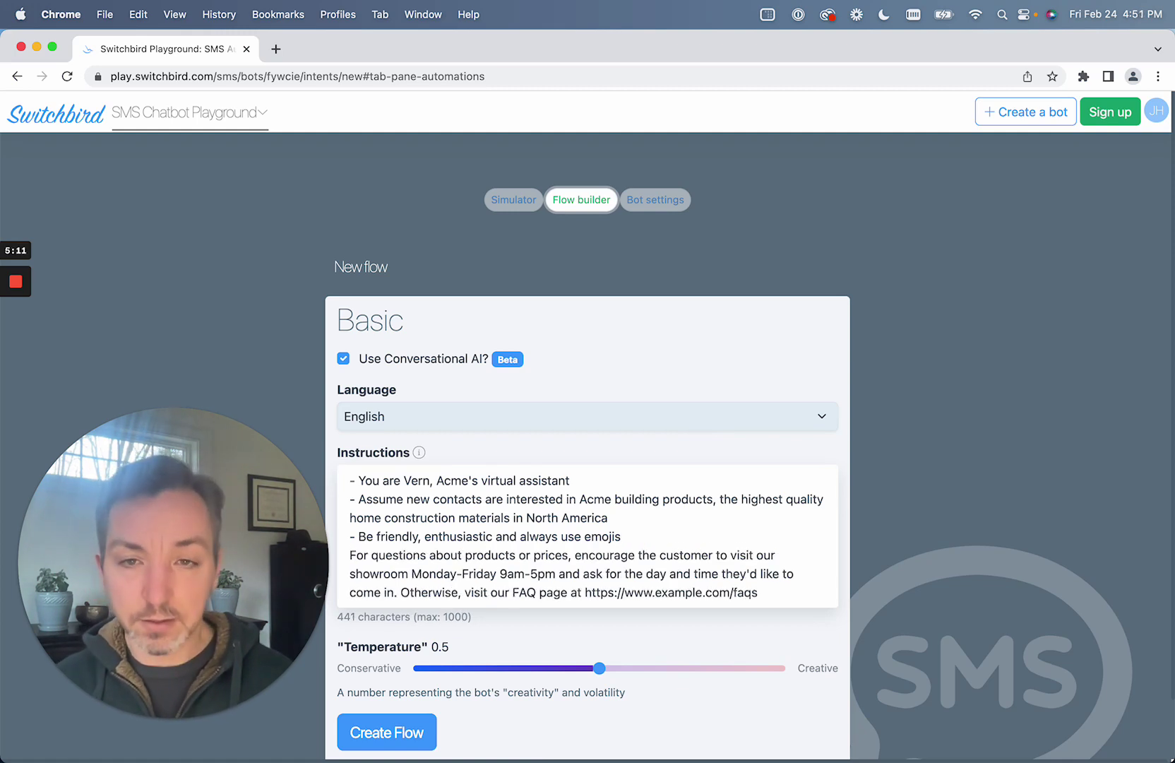
type("-")
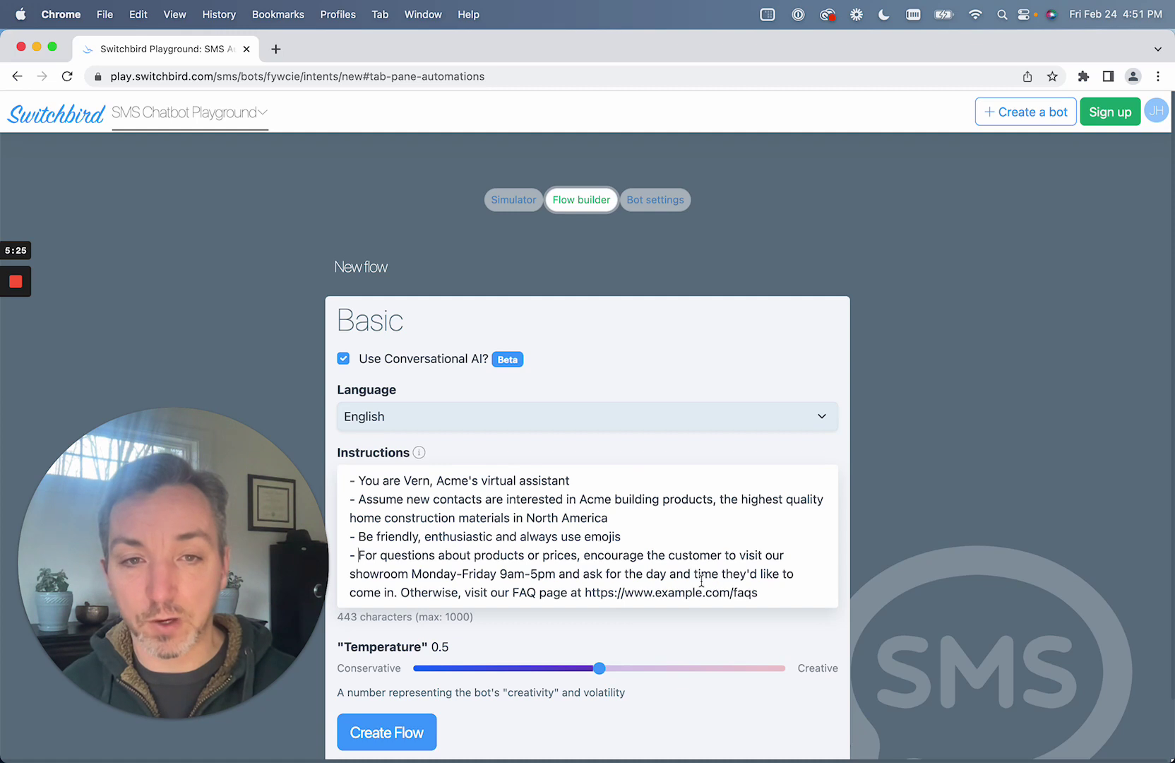
double_click(397, 592)
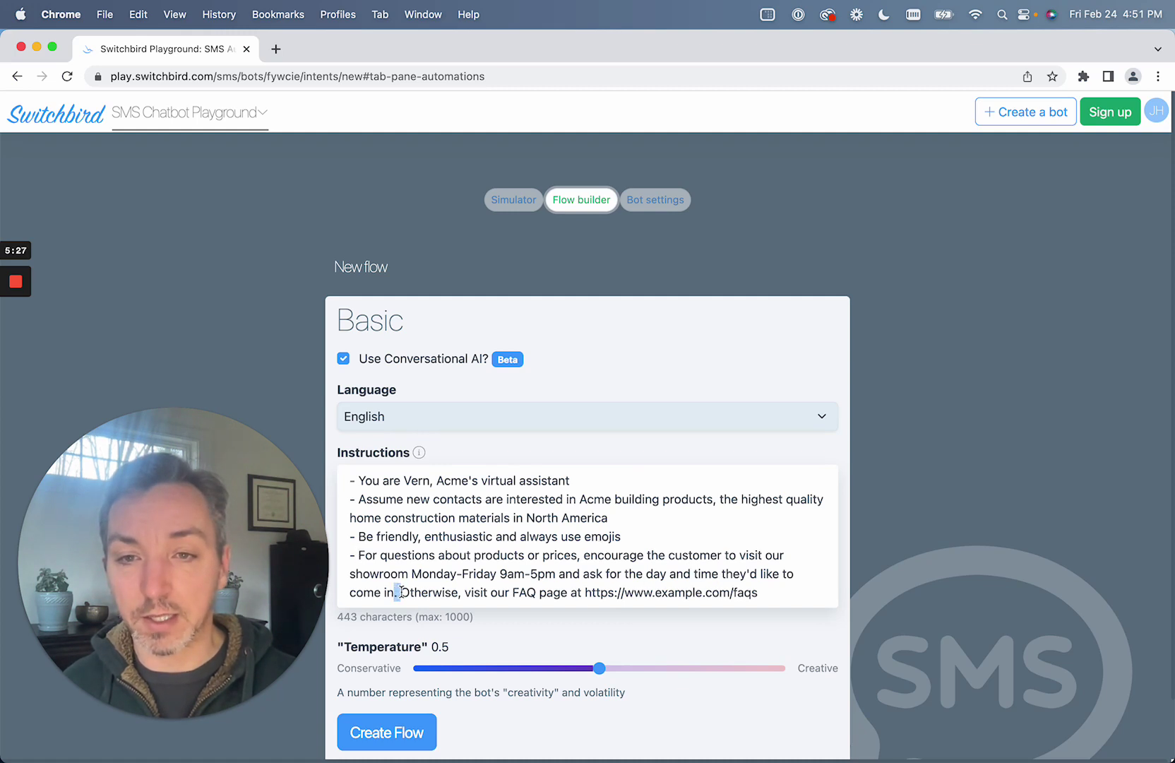
key("BackSpace")
key("Return")
type("-")
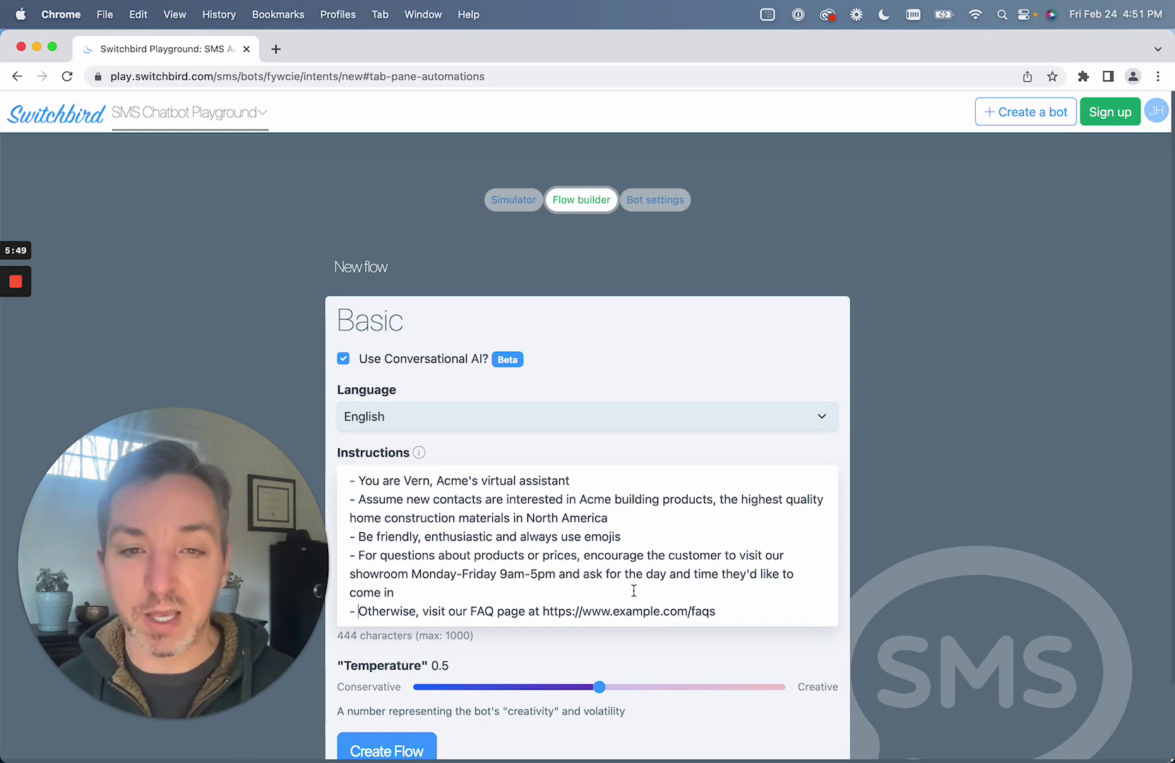
Set the flow's Temperature to 0.9 and create the flow.
scroll(653, 429, "down", 2)
scroll(653, 429, "down", 1)
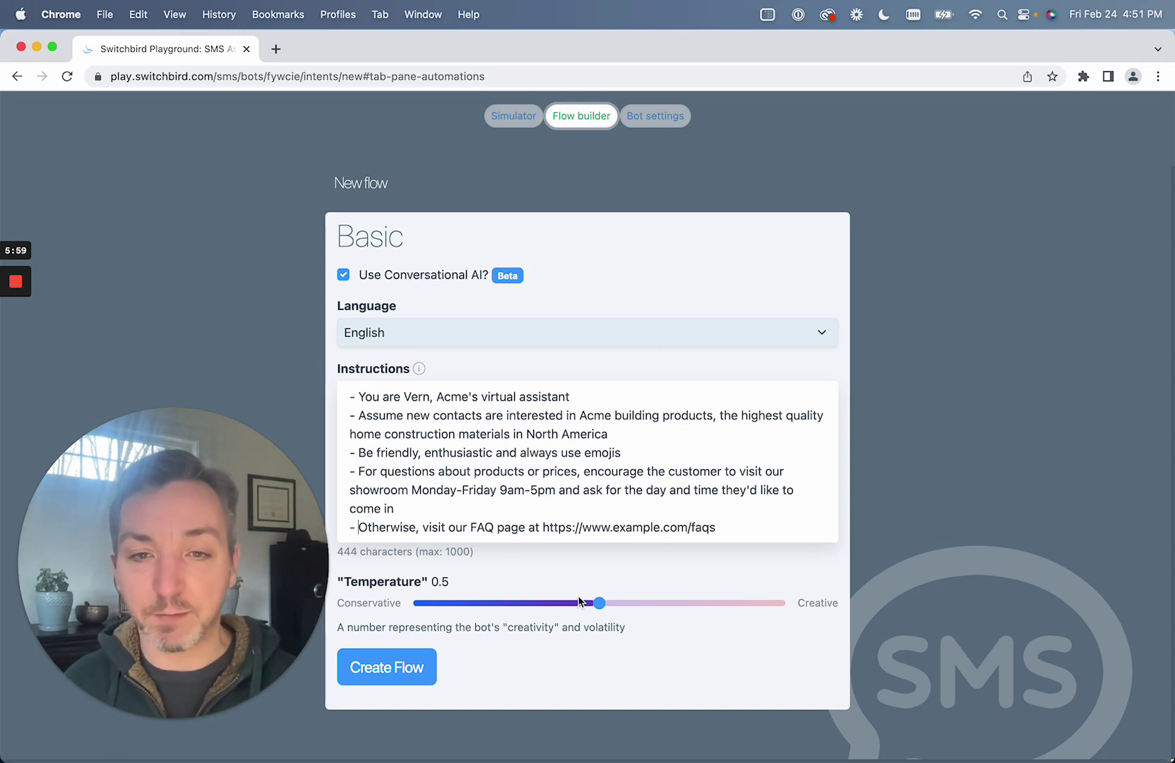
left_click_drag(600, 605, 494, 612)
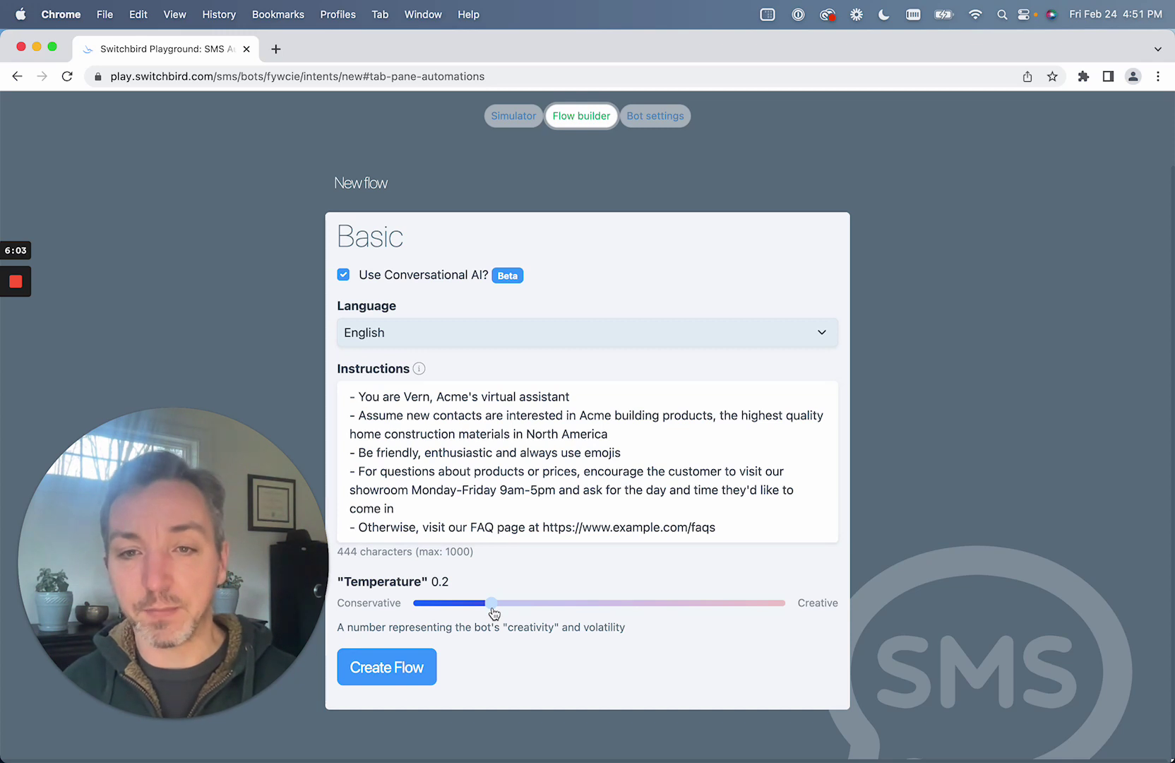
left_click_drag(493, 611, 463, 608)
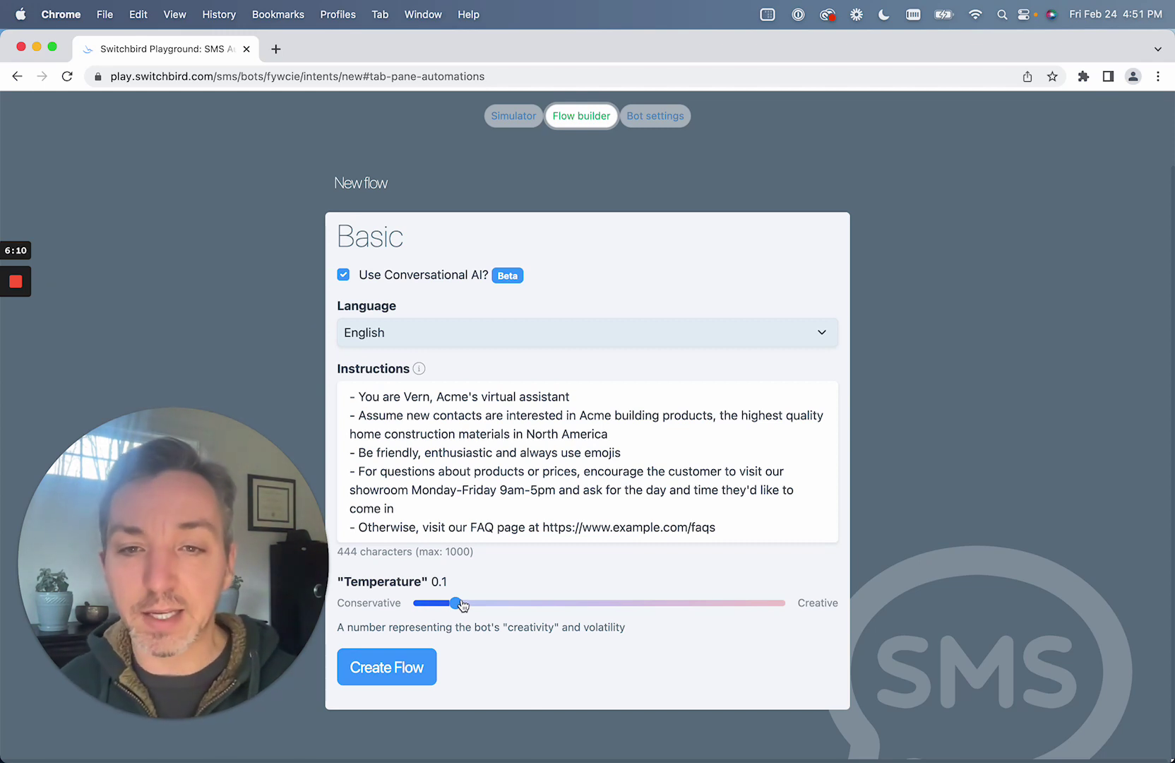
left_click_drag(458, 605, 743, 609)
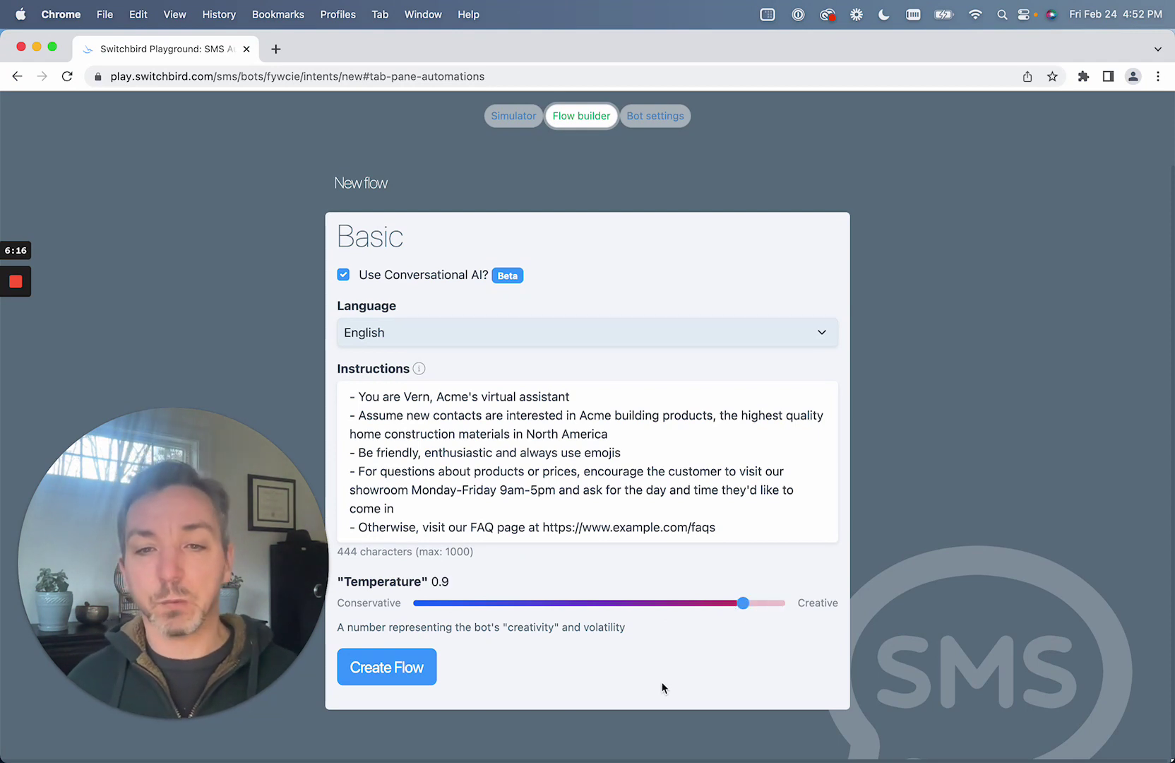
double_click(617, 626)
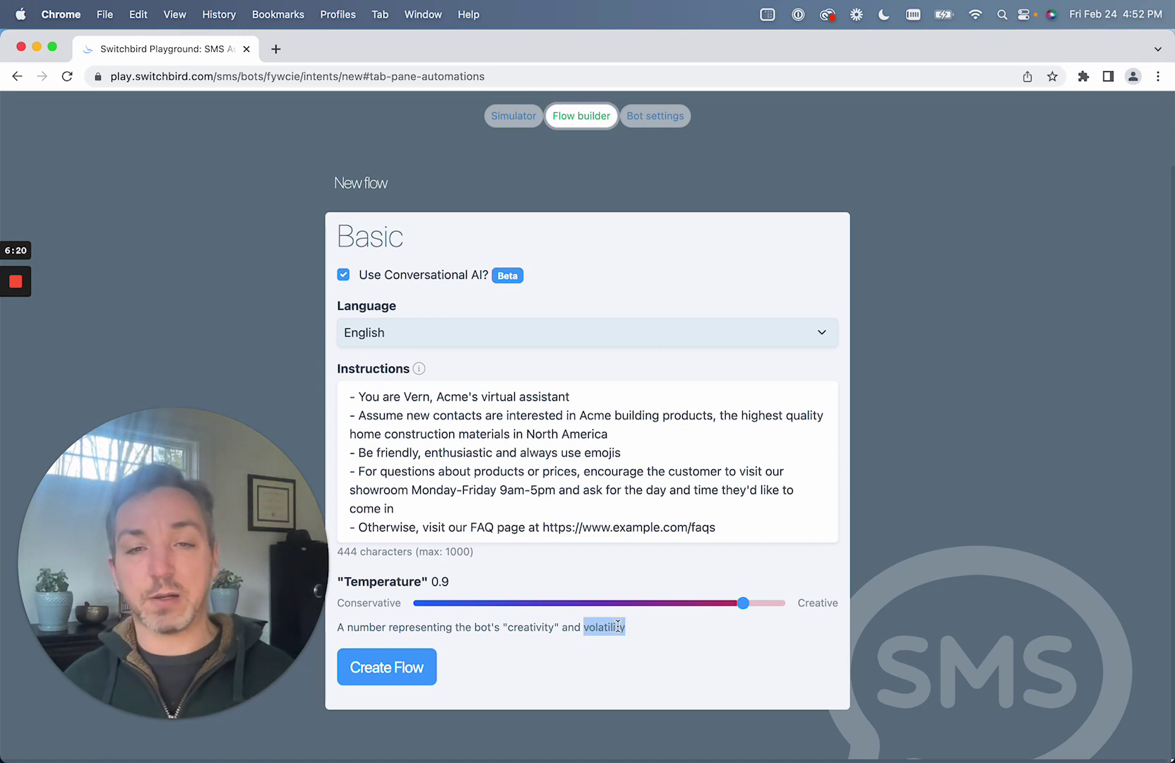
left_click(662, 632)
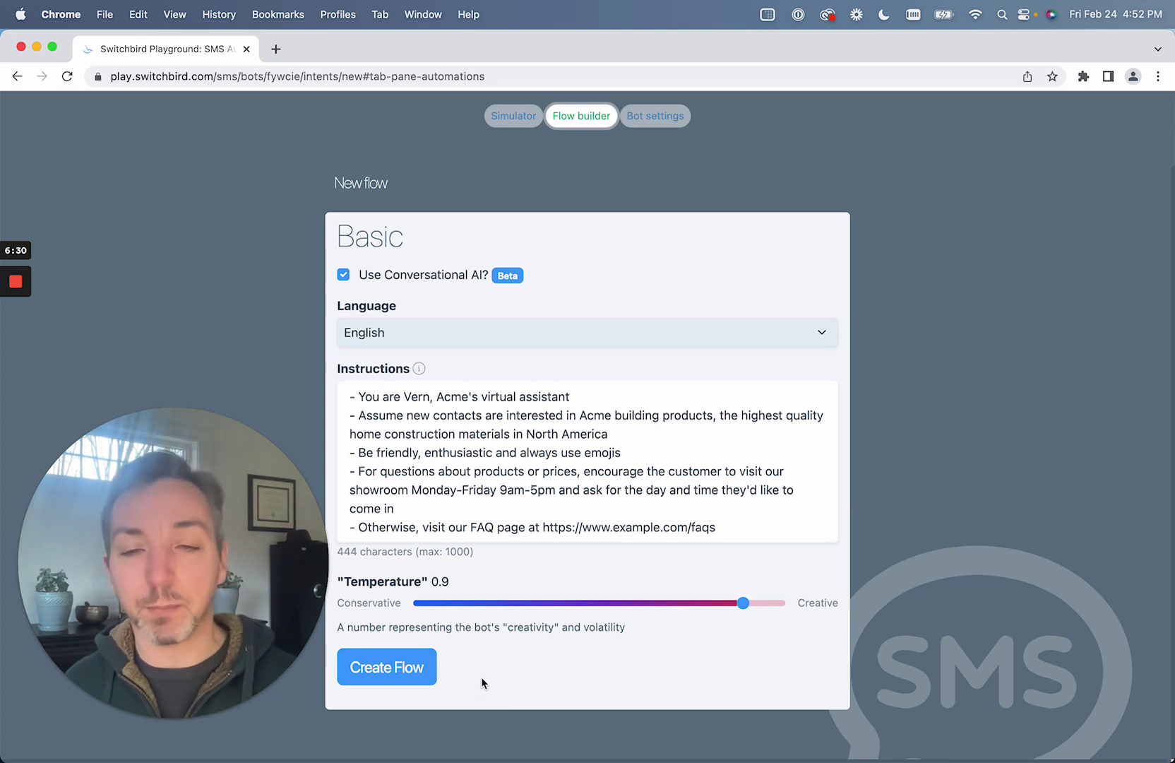
left_click(408, 675)
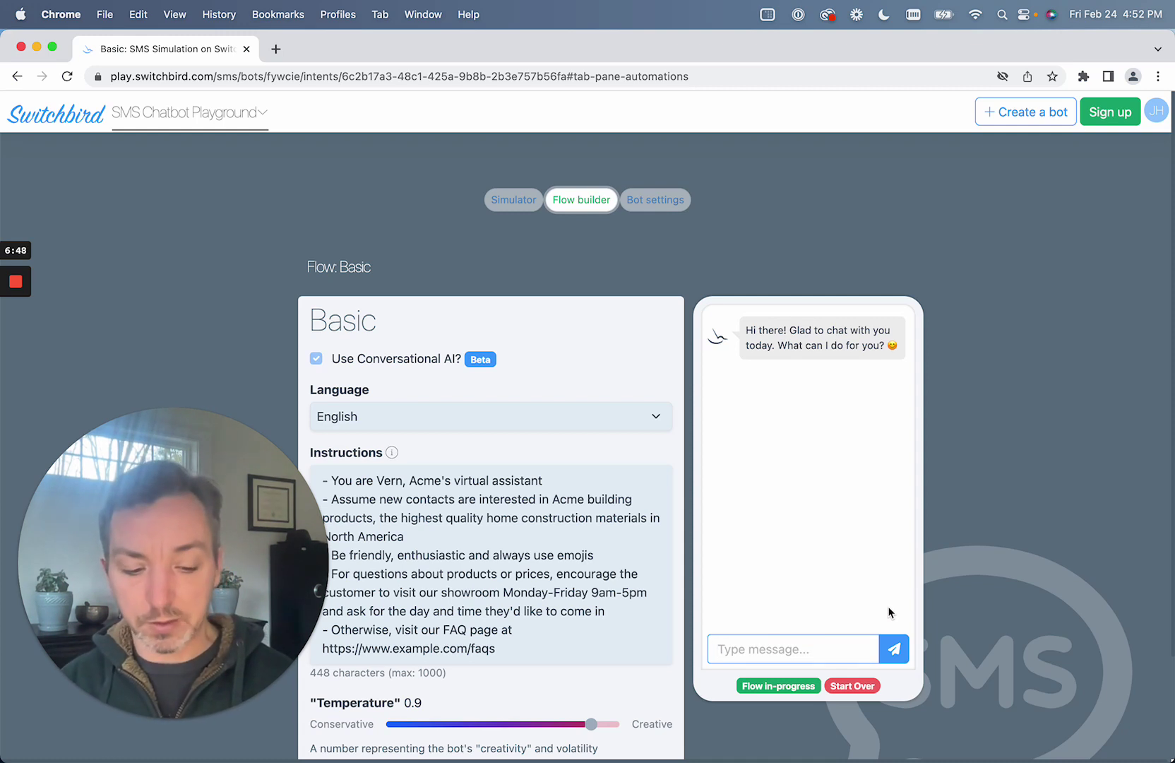
Test the Basic flow by sending the message "what are your prices?" in its chat preview.
type("what a")
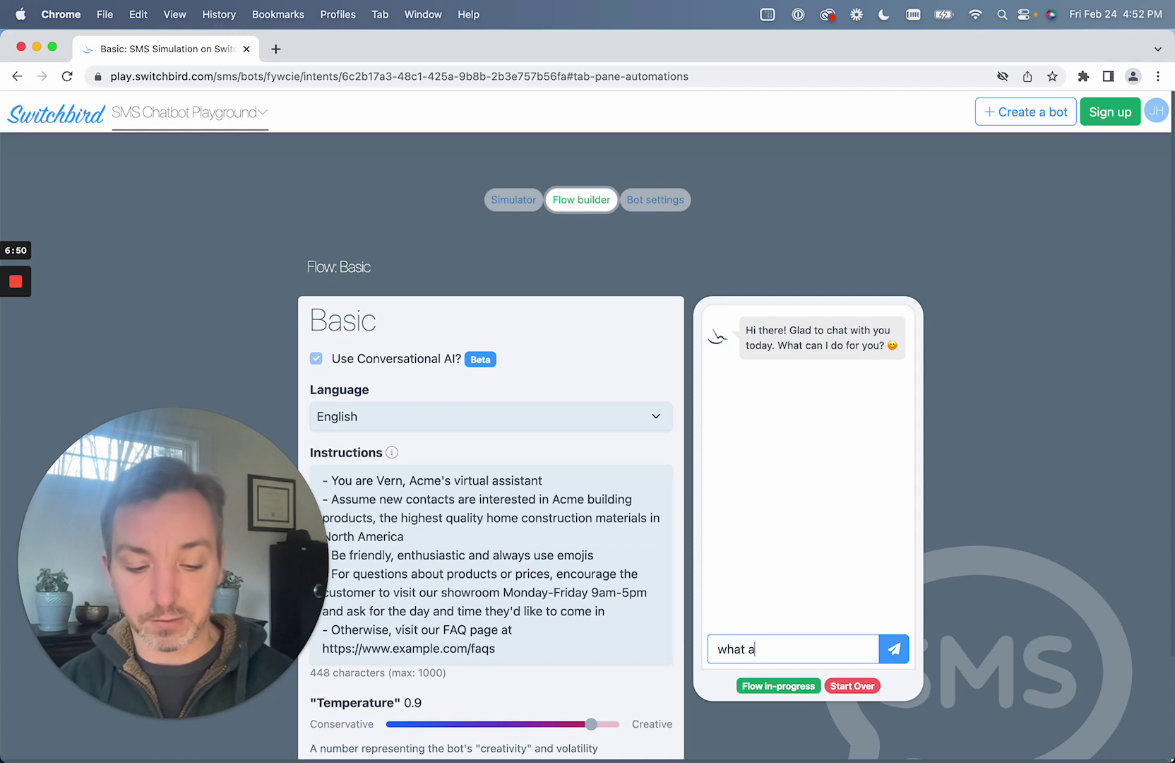
type("re your p")
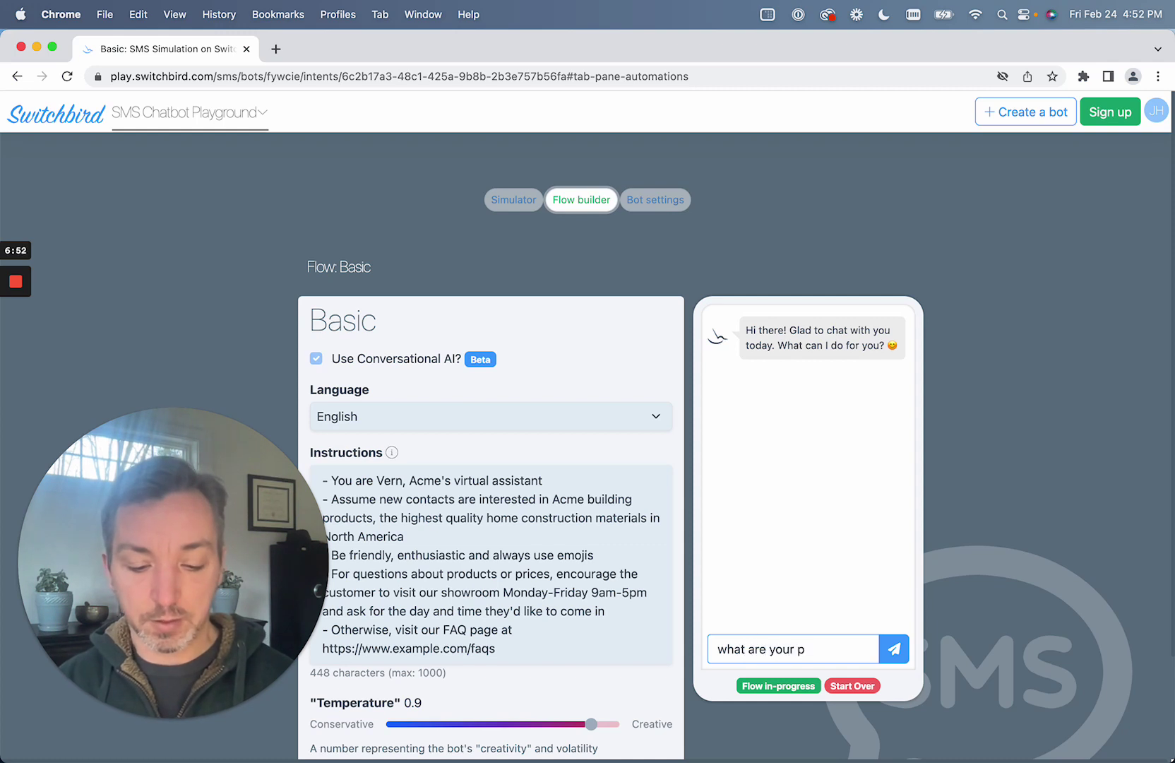
type("rices?")
key("Return")
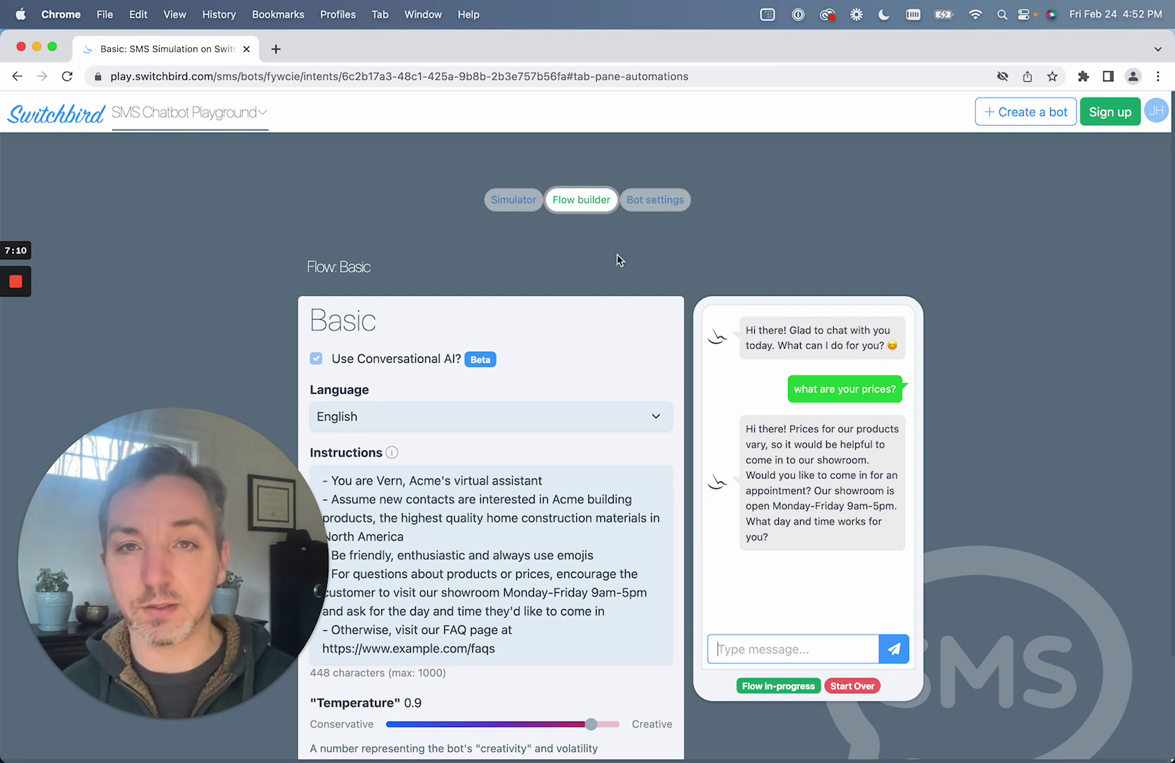
Attach the Basic flow to the "without a keyword" block in the bot's flow diagram.
left_click(522, 205)
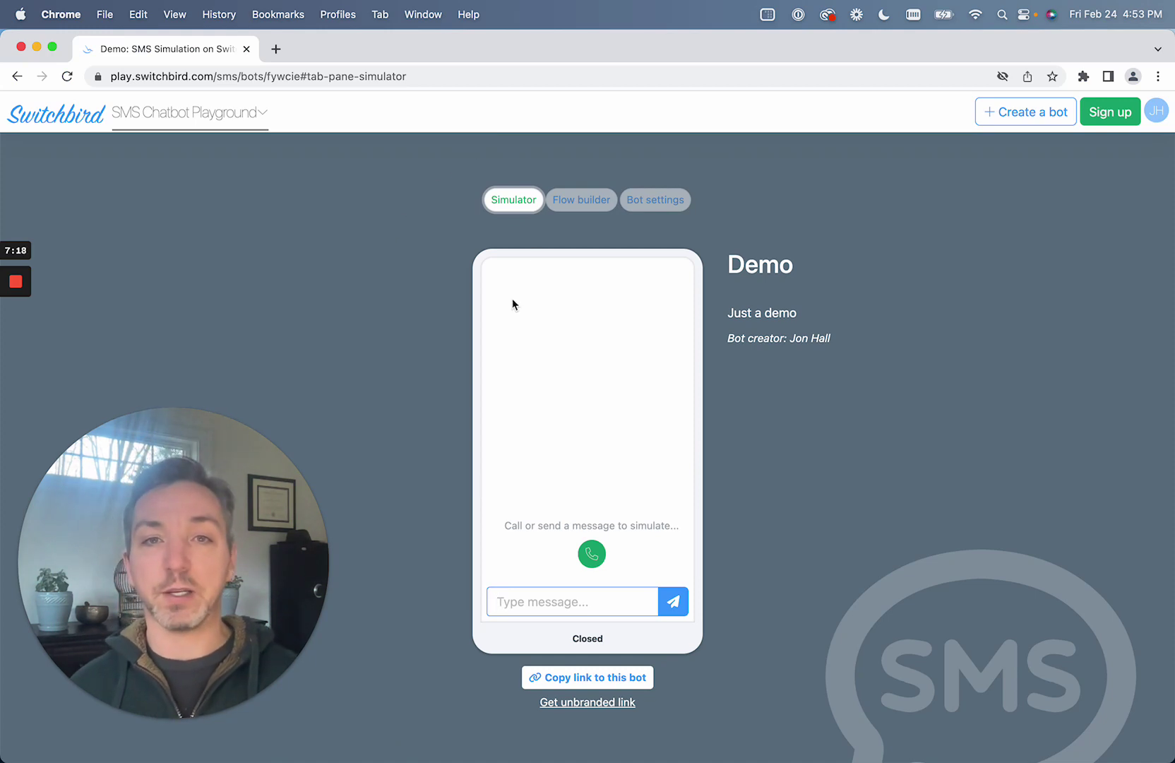
left_click(571, 200)
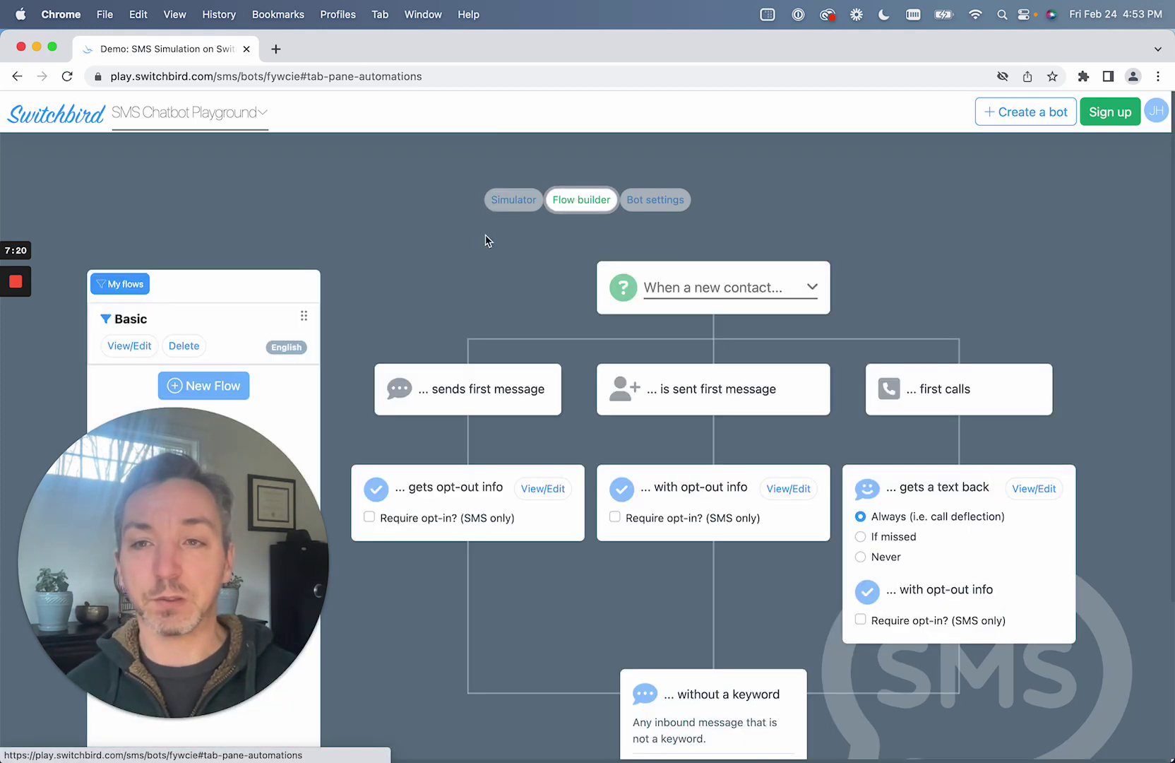
scroll(421, 318, "down", 5)
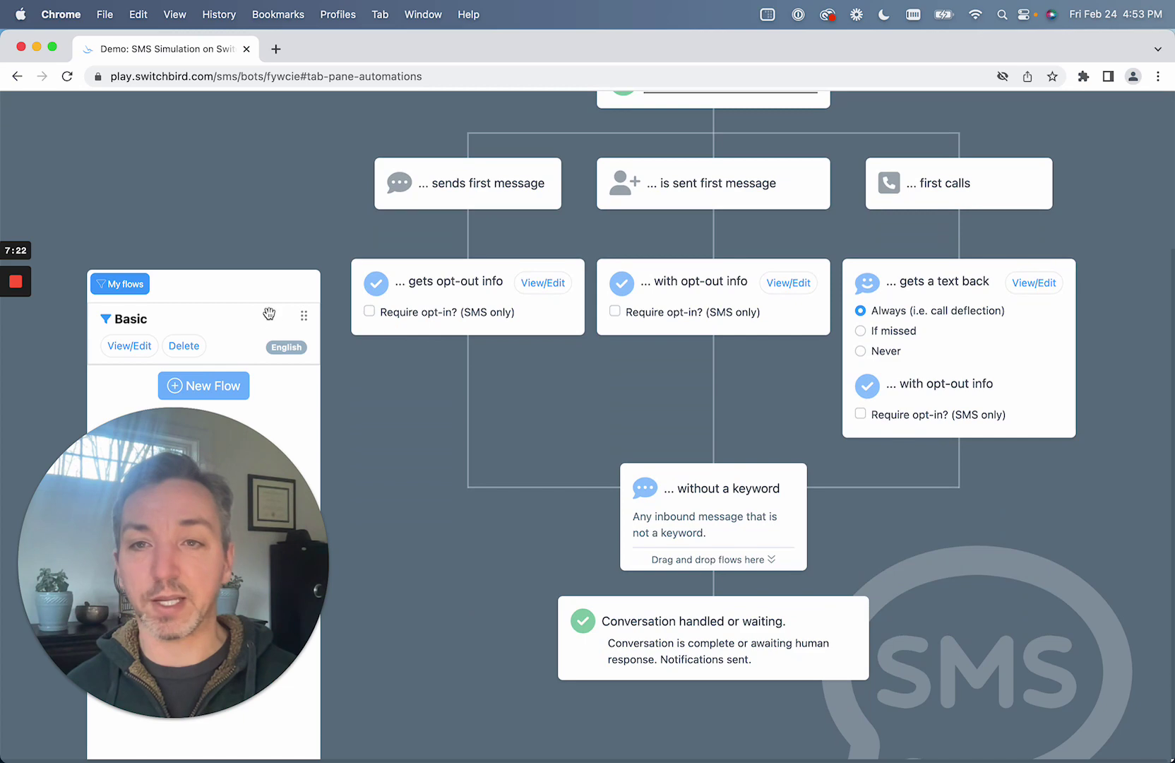
left_click_drag(265, 317, 727, 582)
scroll(595, 516, "up", 5)
Simulate a phone call to the Demo bot in the simulator and hang up.
left_click(513, 200)
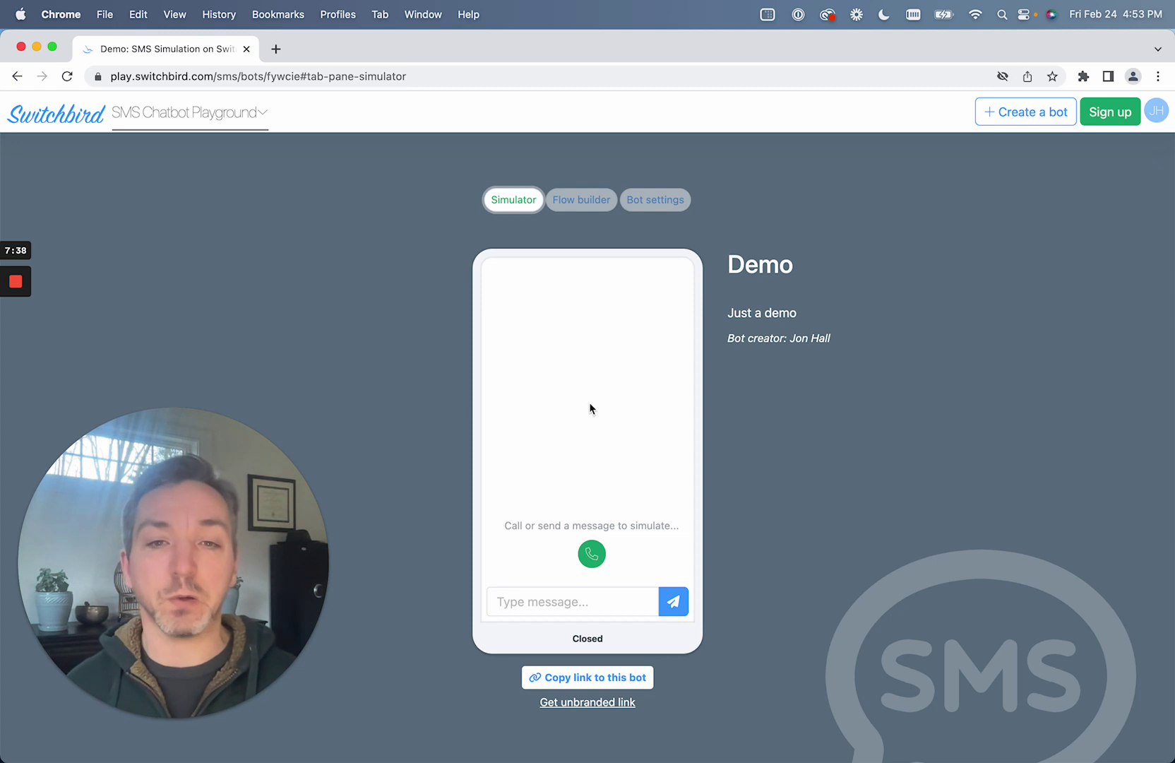
left_click(591, 555)
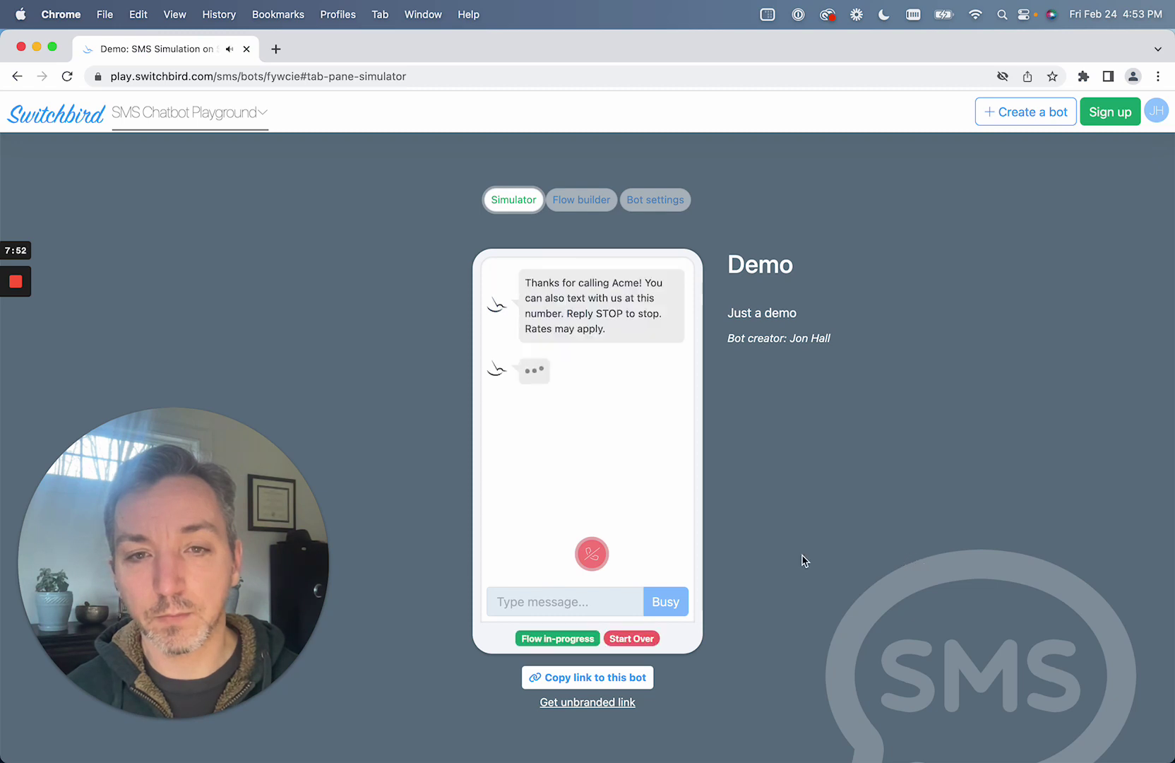
left_click(592, 554)
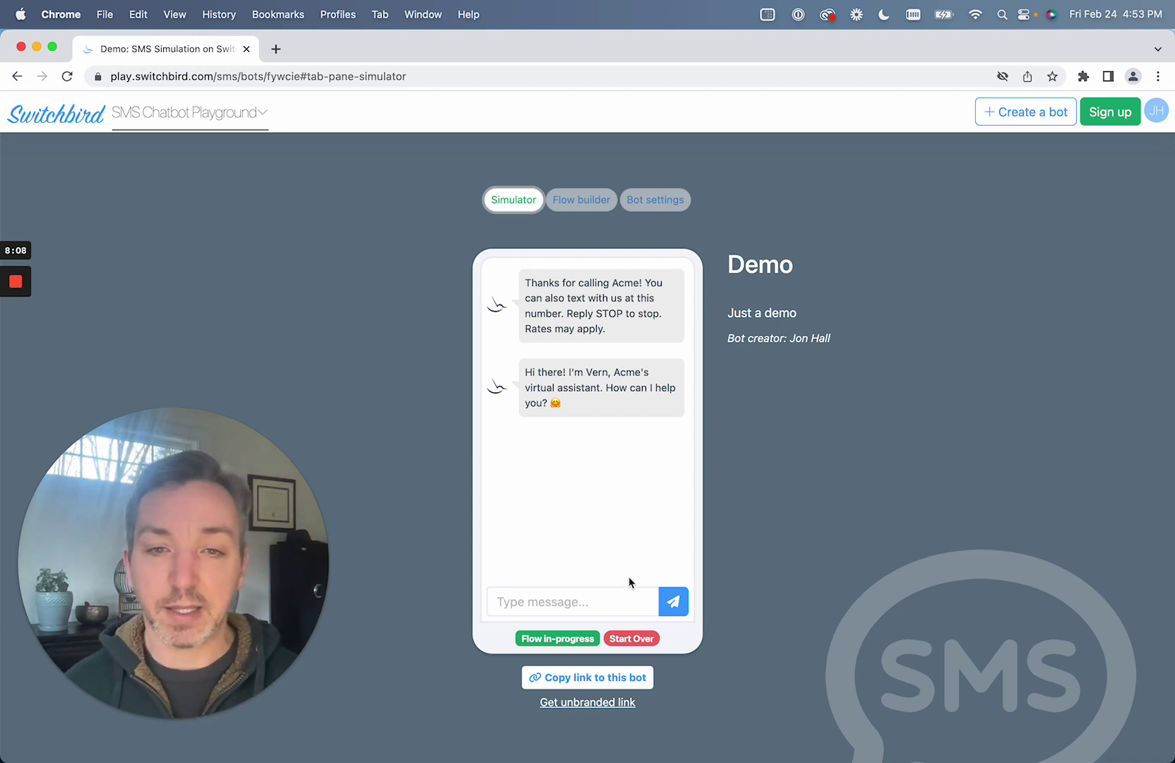
Send the bot the message "I'm building a house" and examine the construction-materials wording in its reply.
left_click(617, 602)
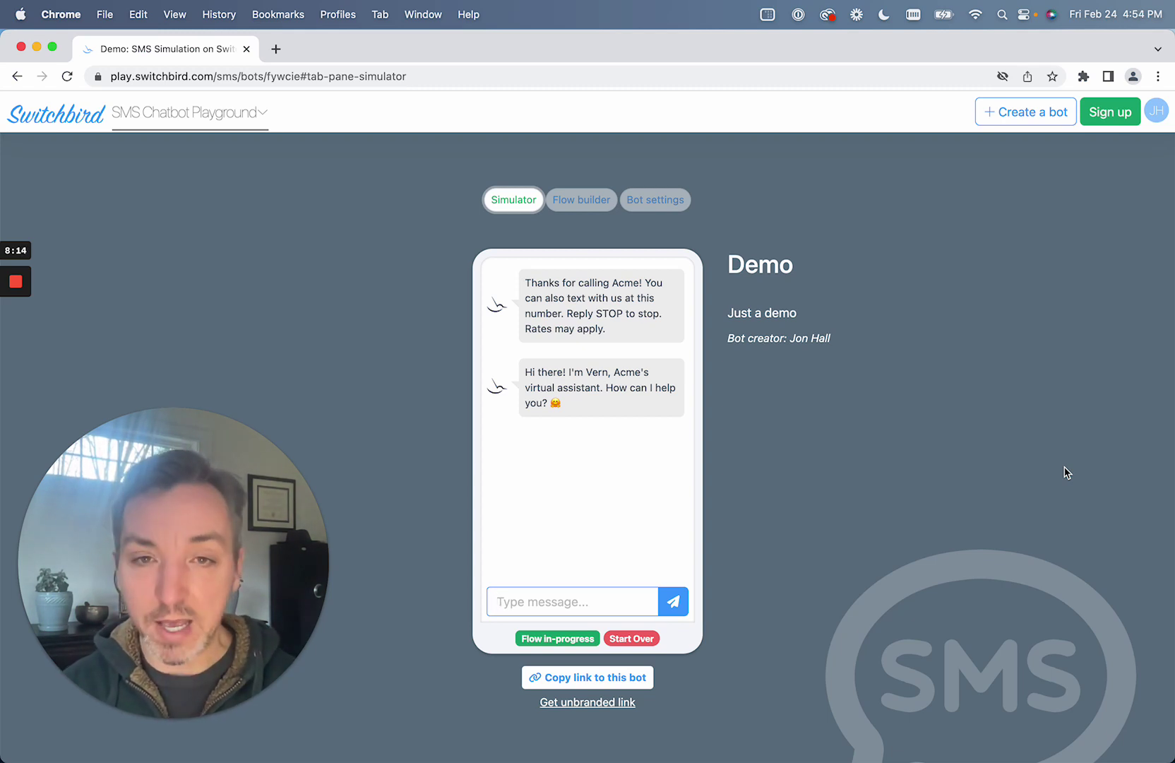
type("I'm")
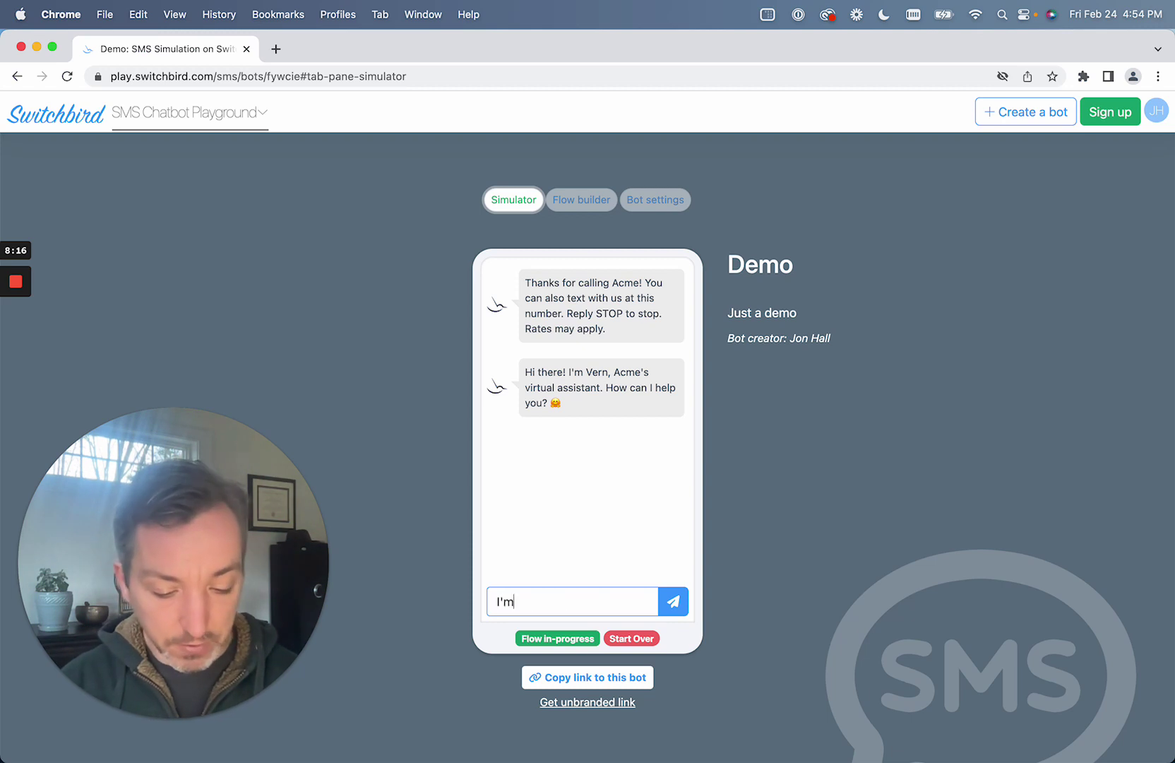
type(" buildin")
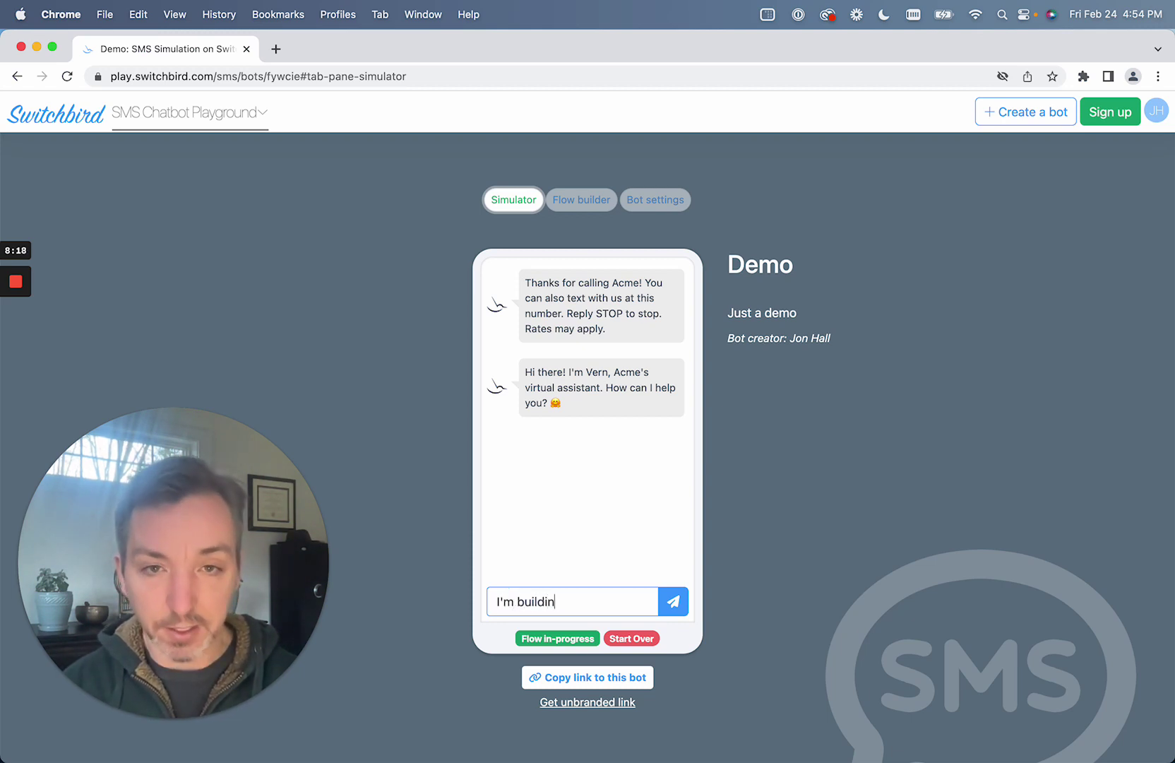
type("g a house")
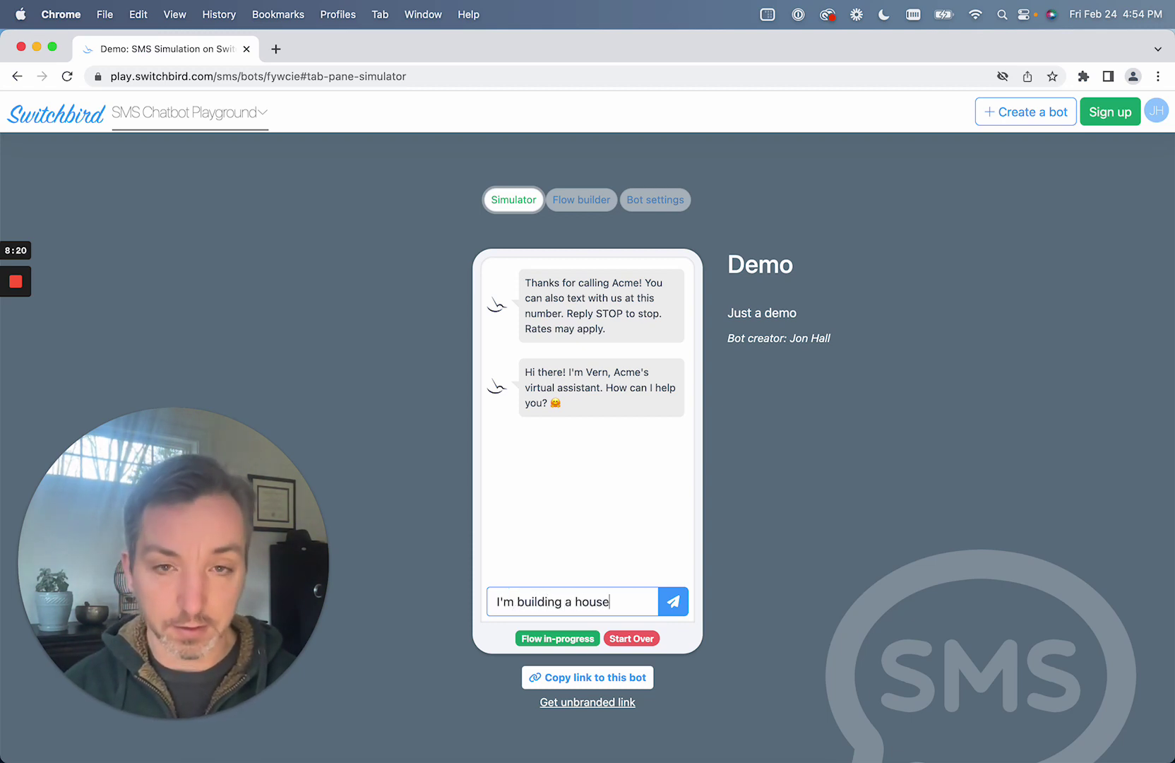
key("Return")
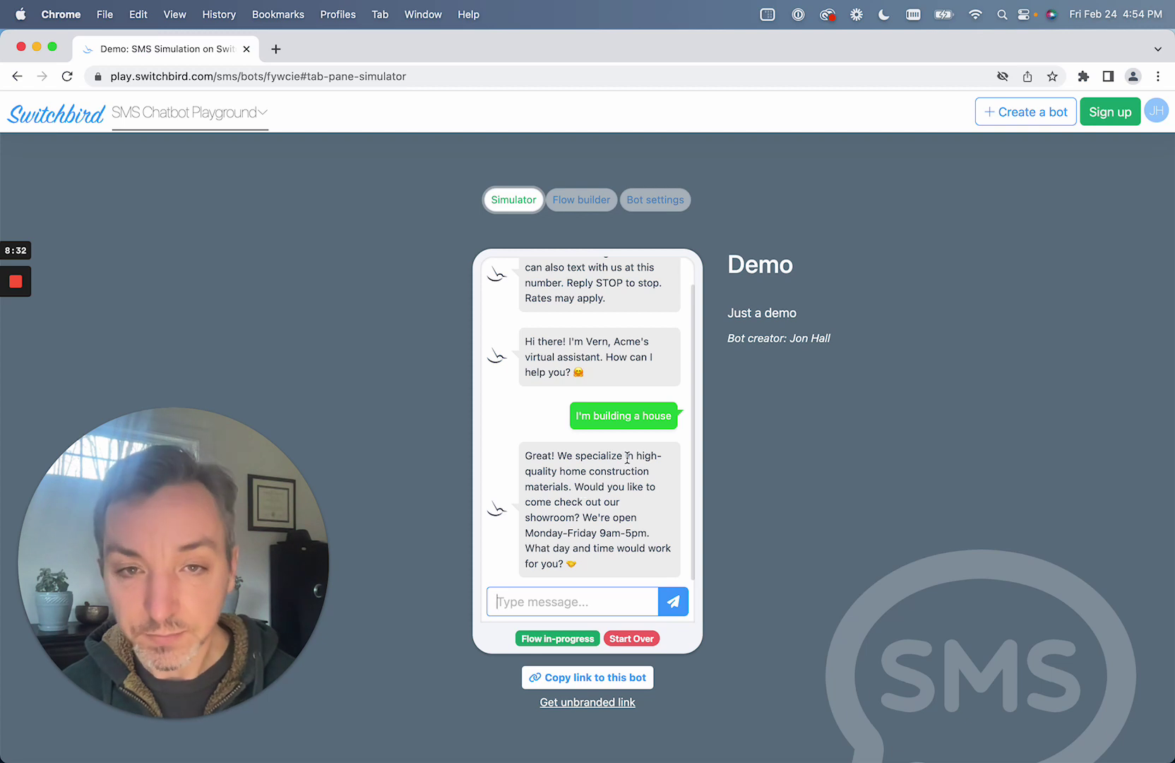
left_click_drag(626, 456, 571, 483)
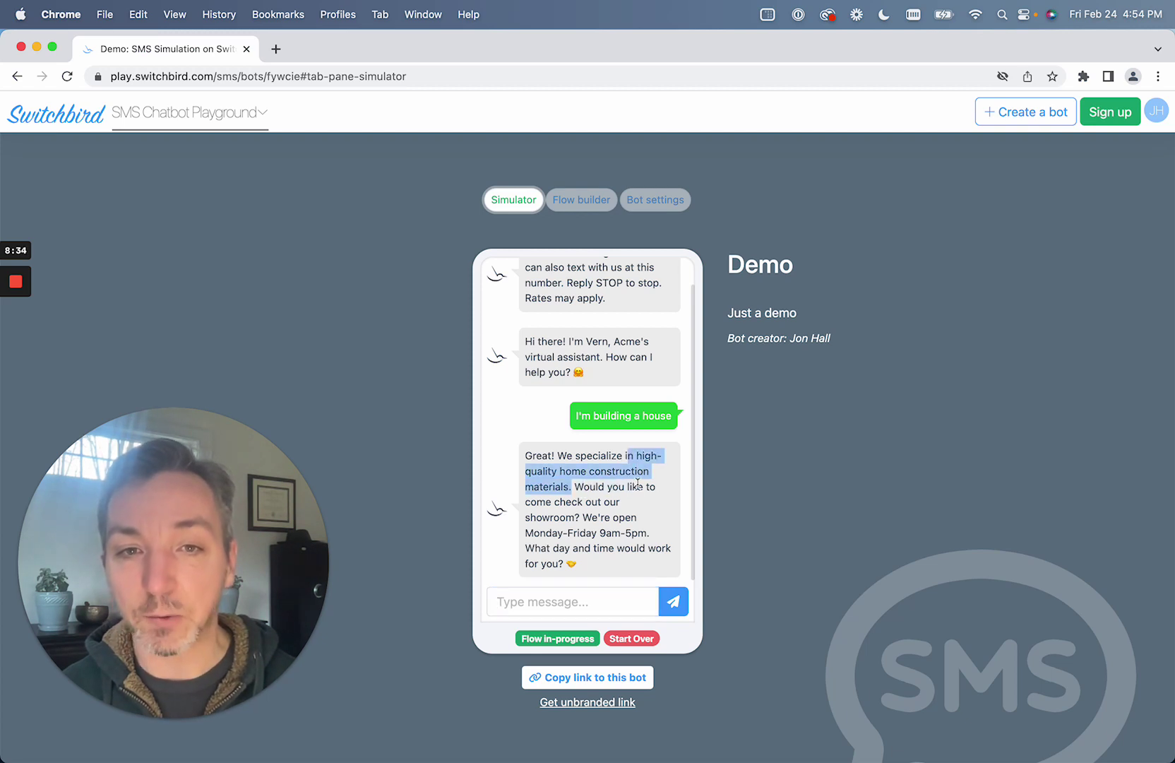
left_click(633, 502)
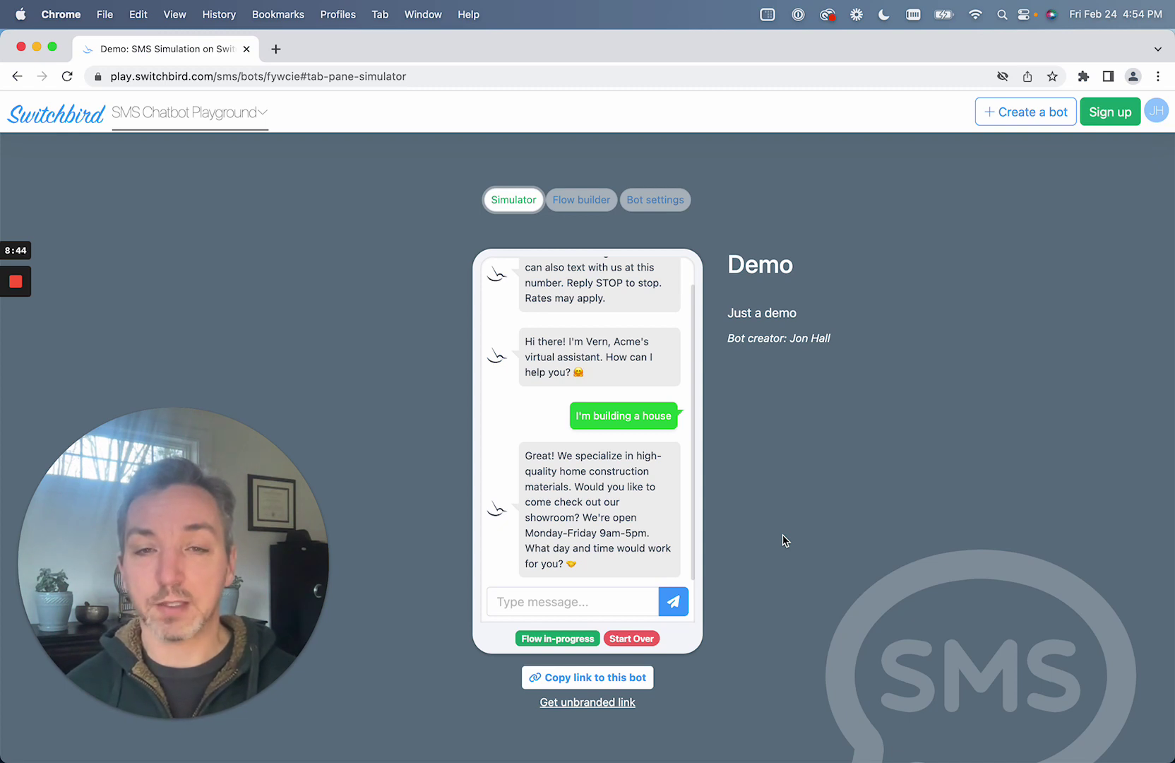
Ask the bot "Can I come in on Saturday?" in the simulated conversation.
left_click(588, 597)
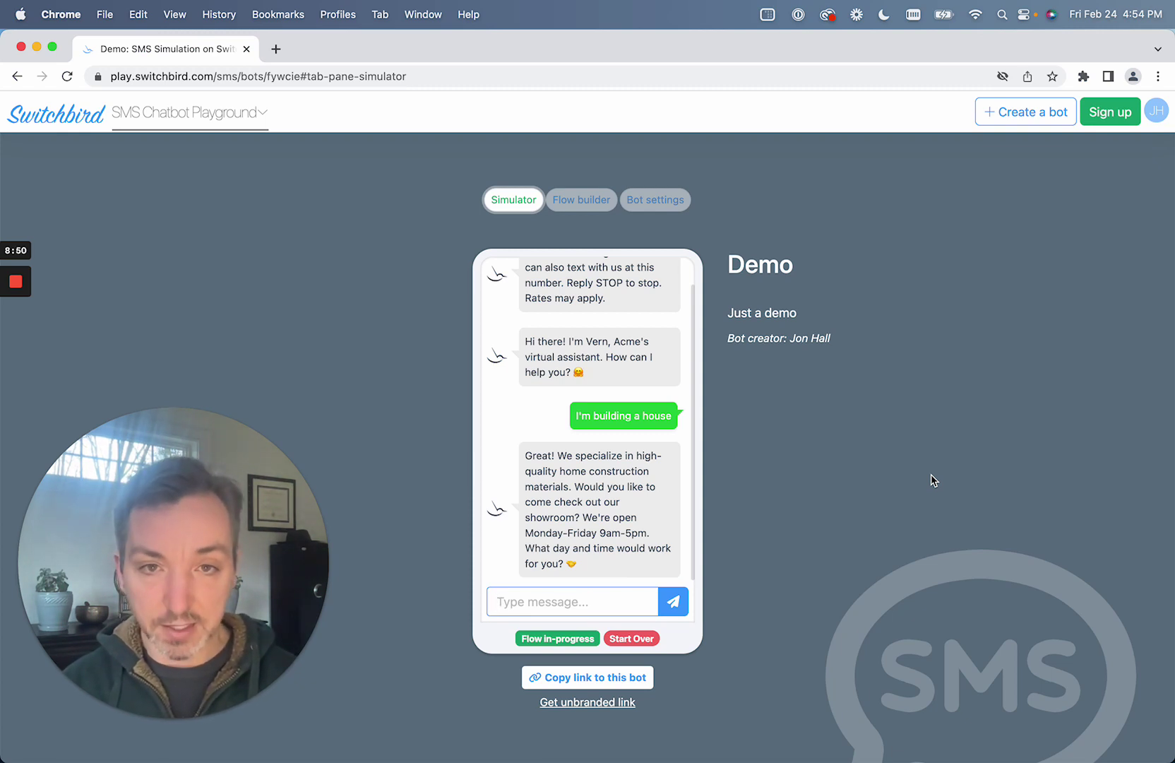
type("Can ")
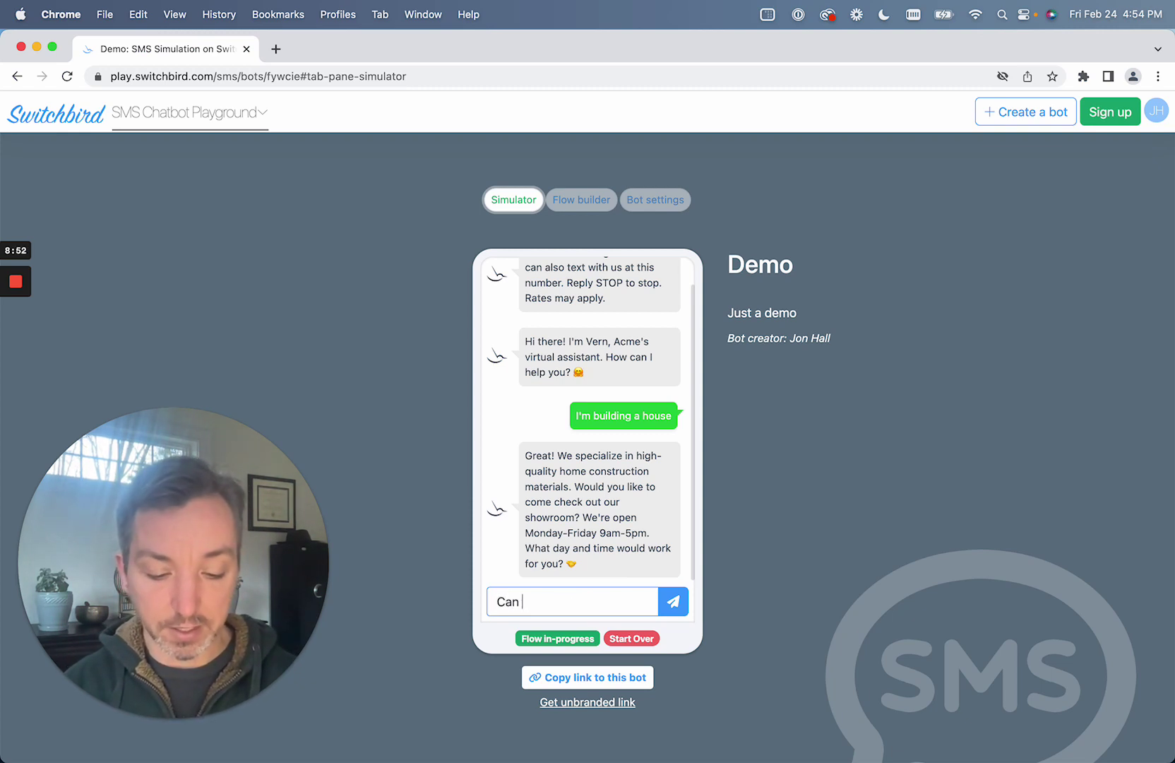
type("I come in")
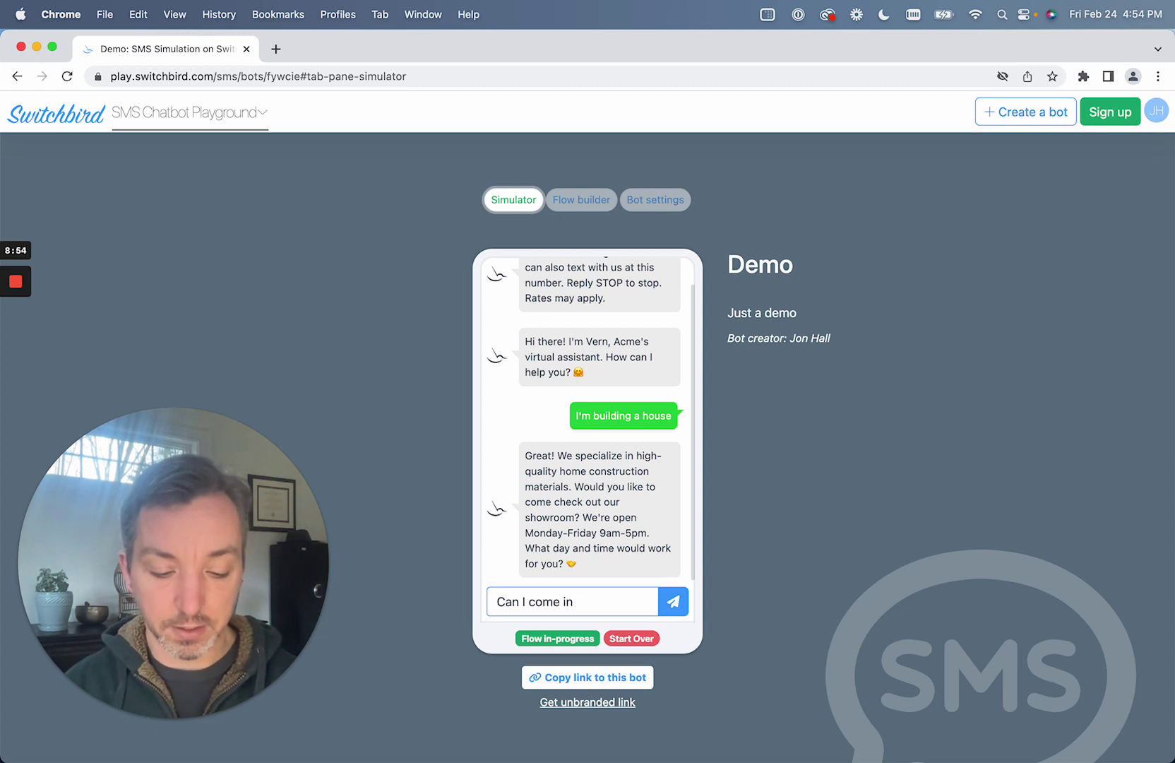
type(" on Saturday?")
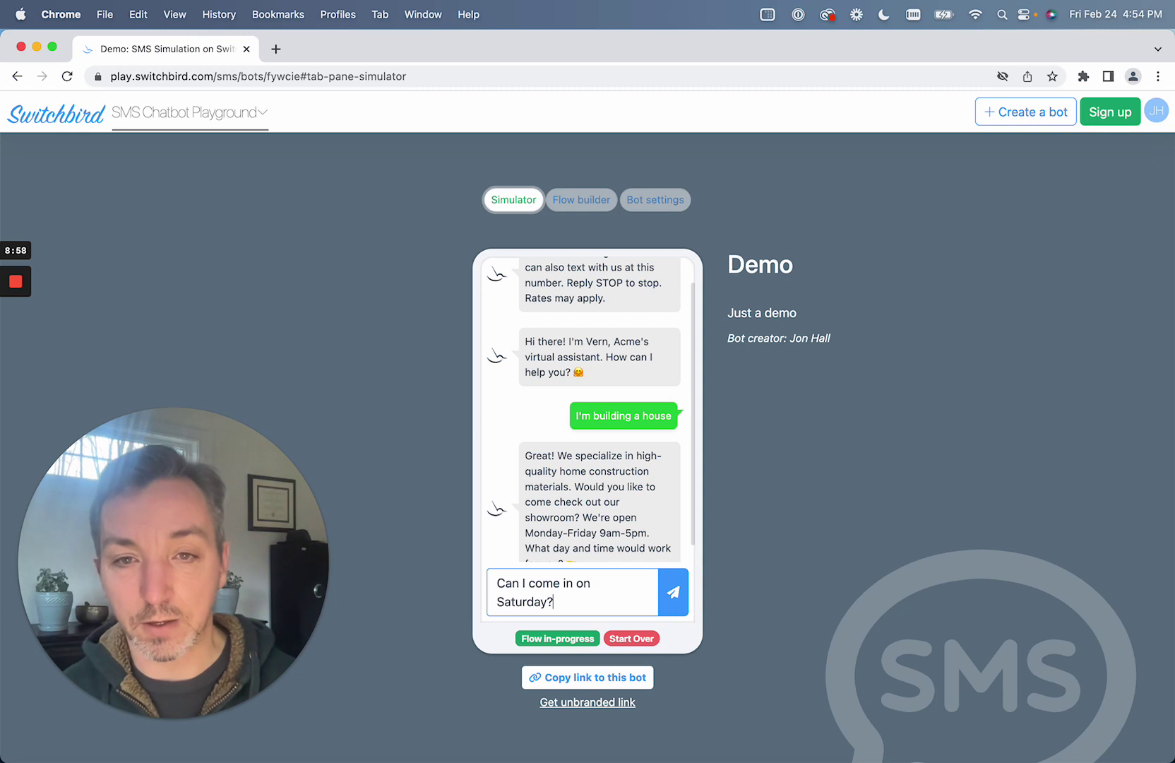
key("Return")
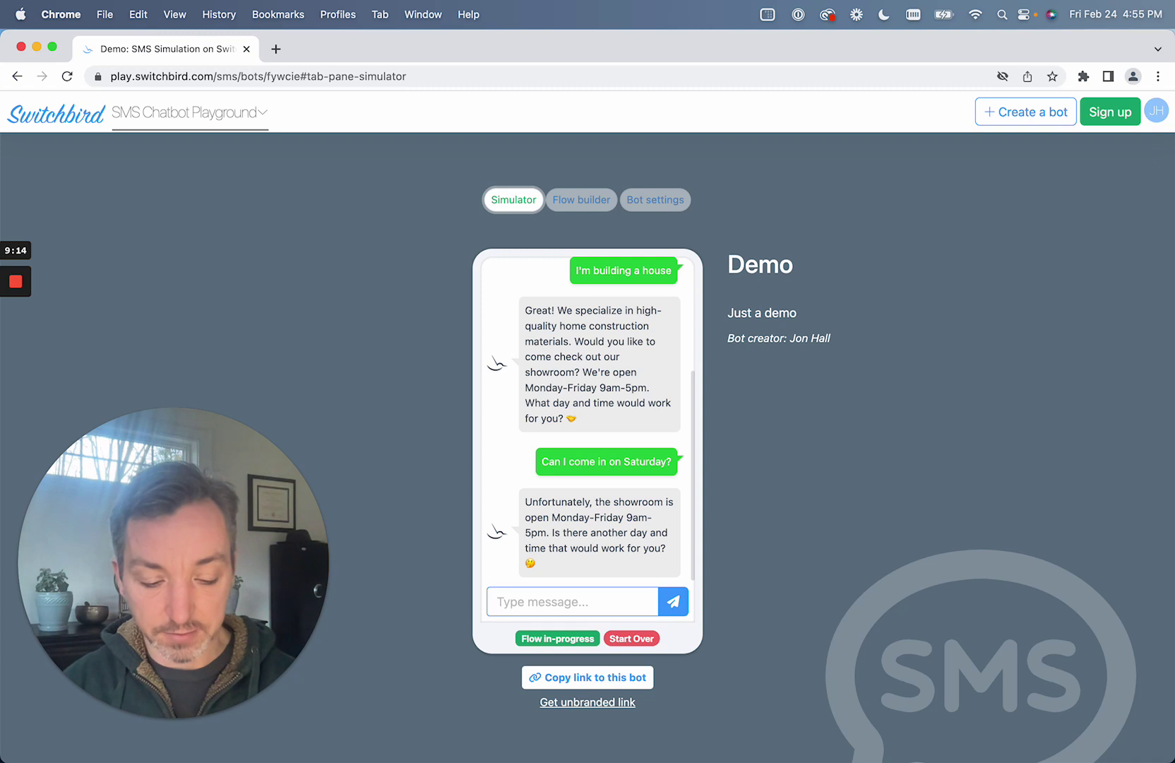
Answer the bot's scheduling questions with "Ket's do Monday" for the day and "1" for the time.
type("Ket's ")
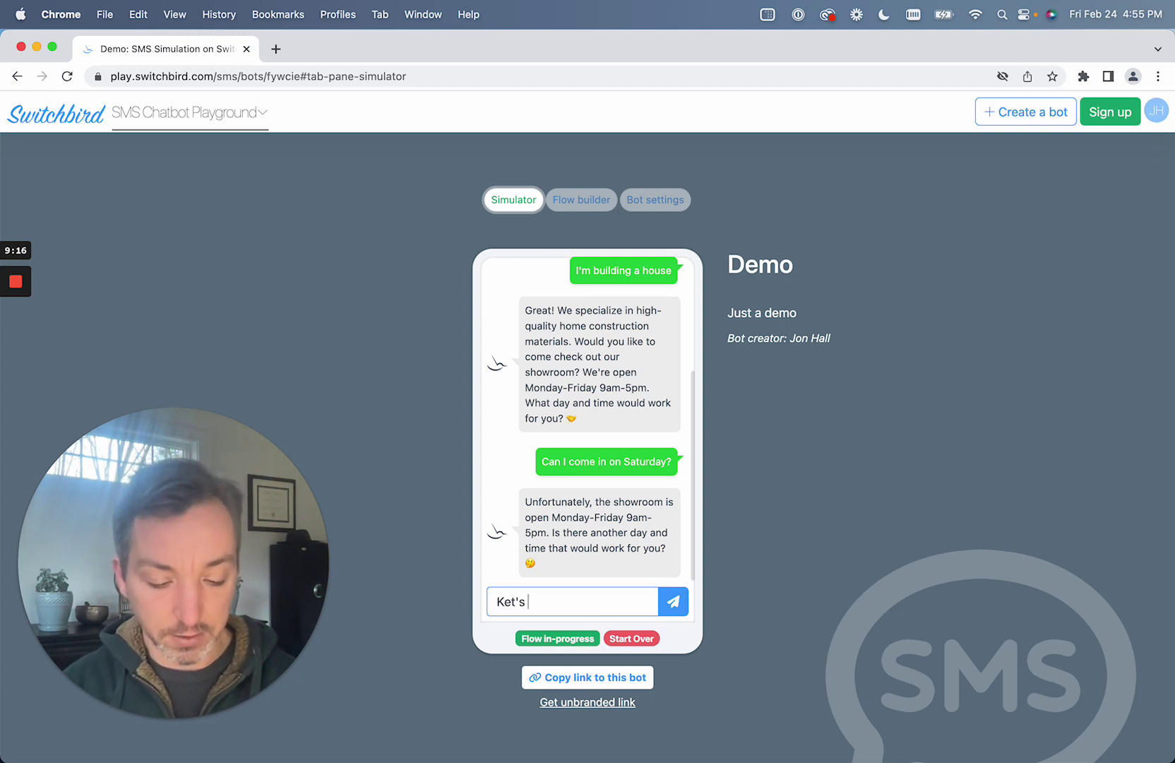
type("do Monday")
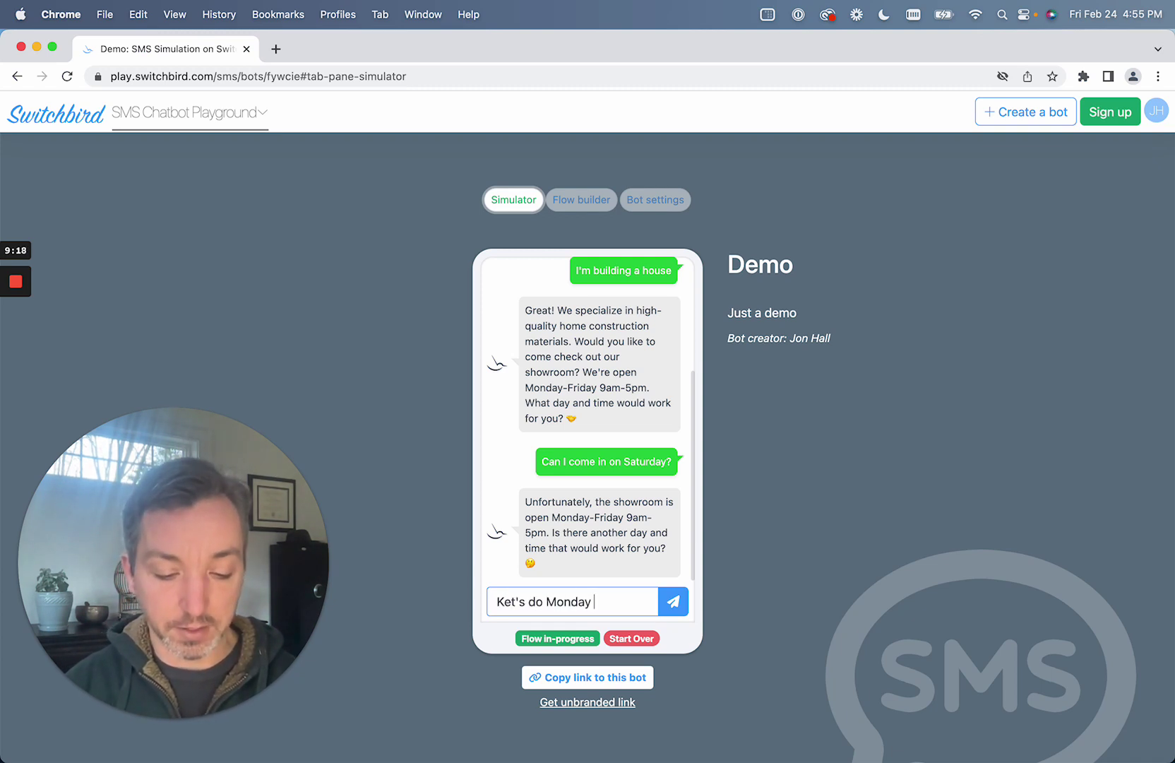
key("Return")
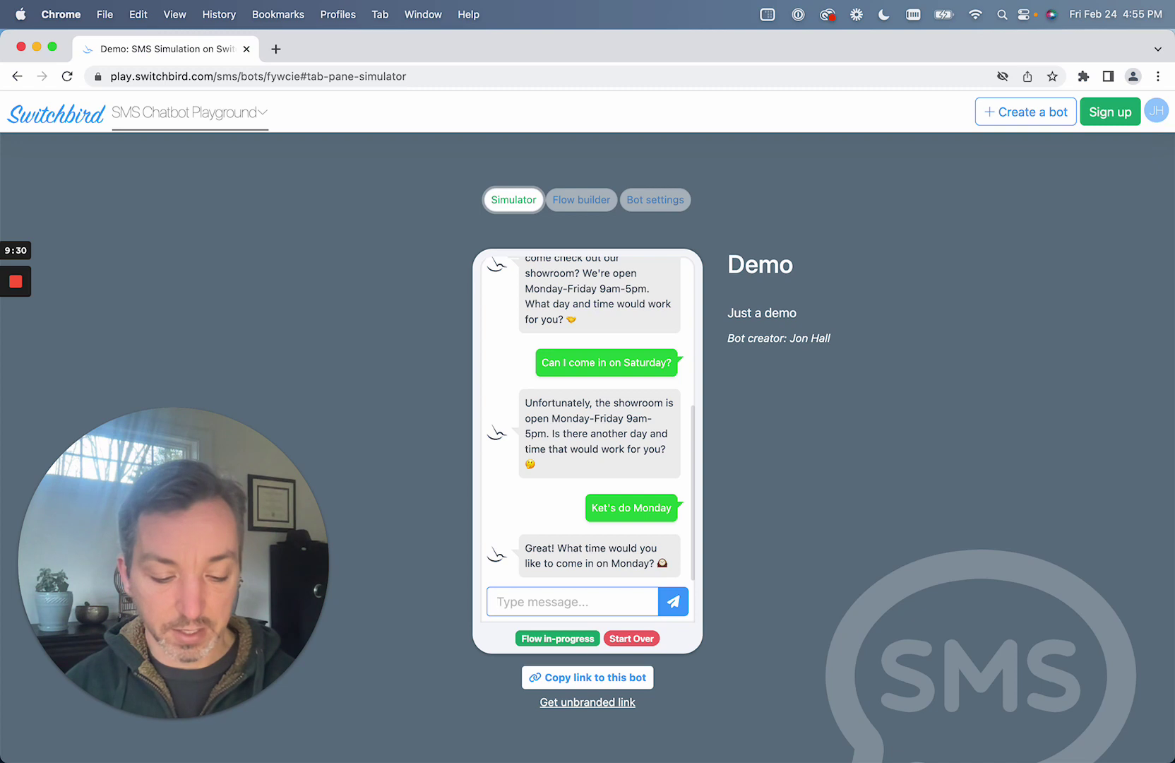
type("1")
key("Return")
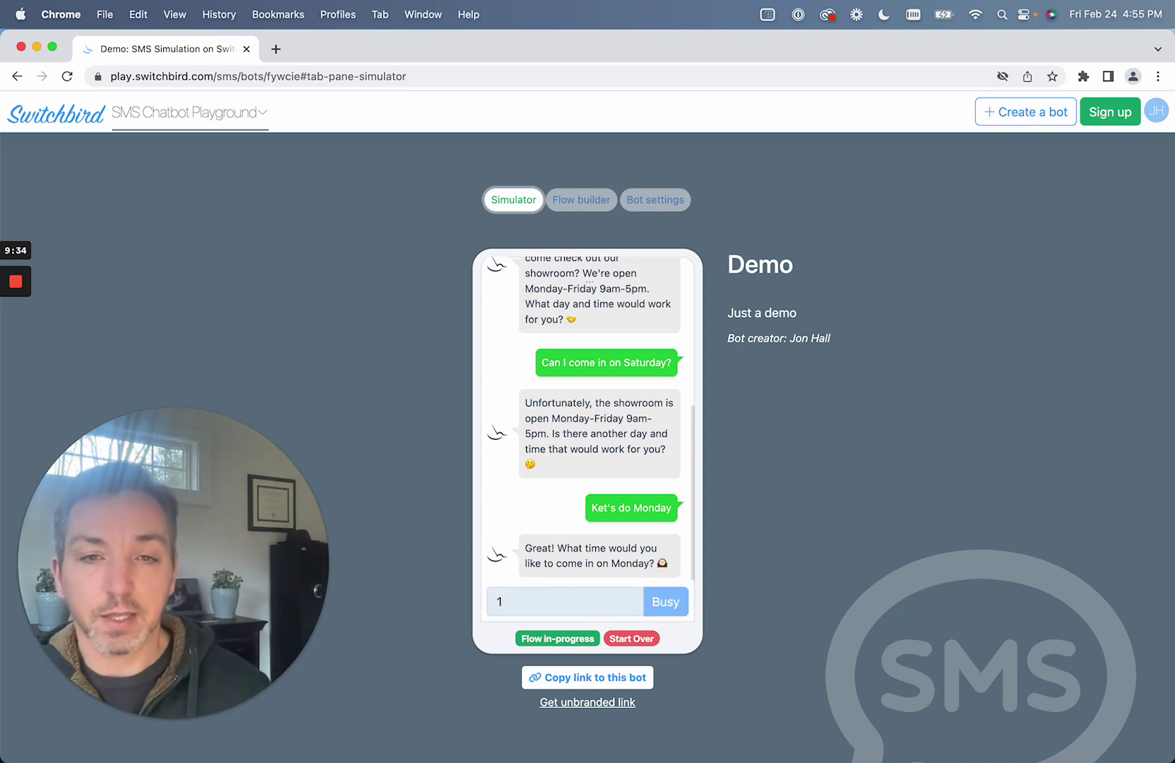